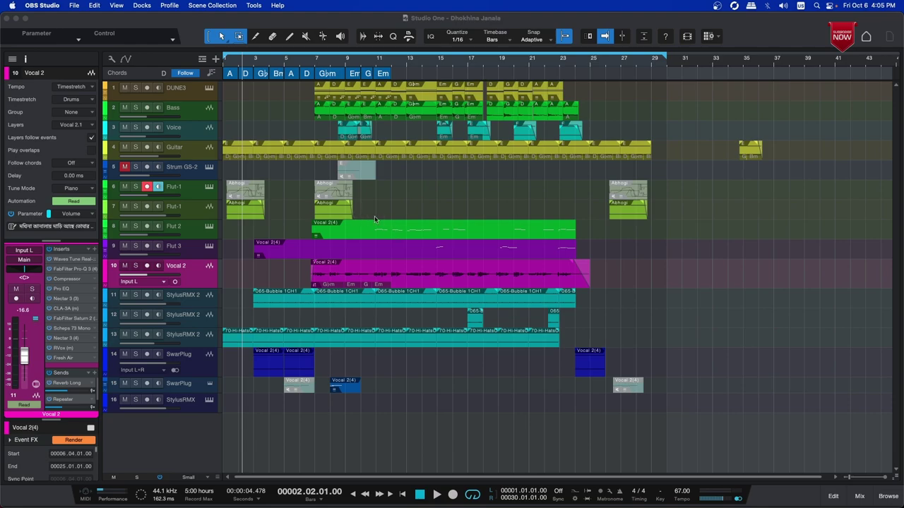
# Examine the settings of the Limiter, FabFilter Pro-Q 3 and bx_masterdesk Classic inserts on the Main channel.
pyautogui.click(225, 64)
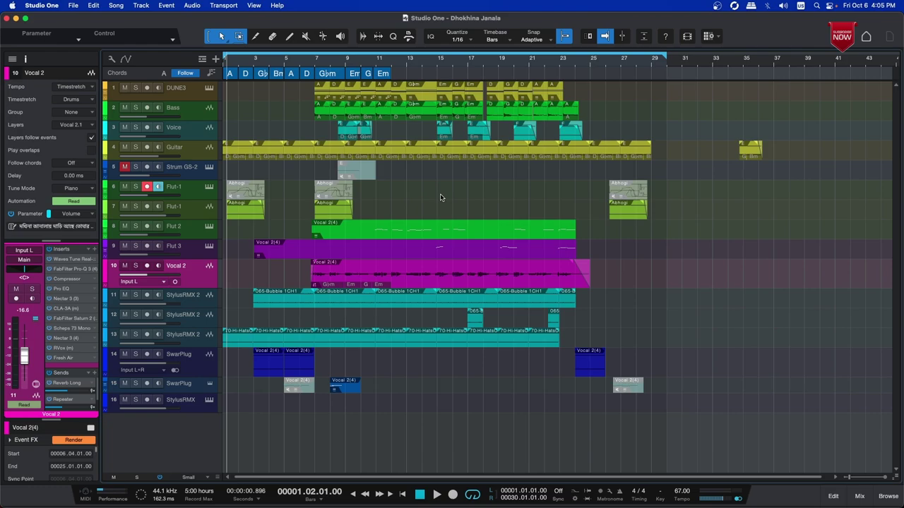
pyautogui.press('F3')
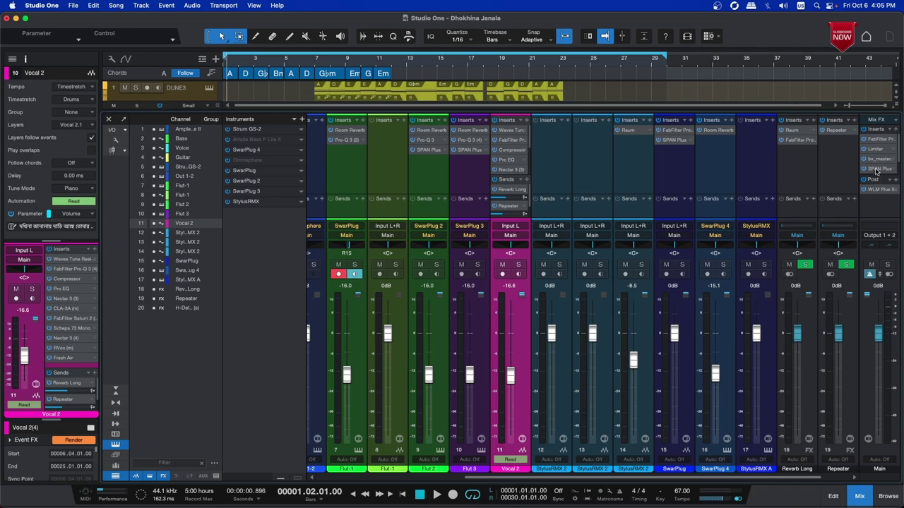
pyautogui.click(874, 152)
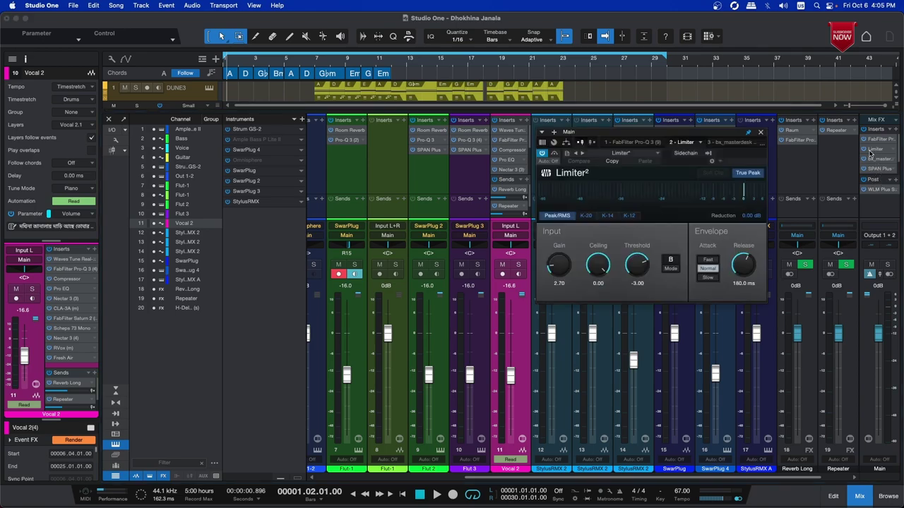
pyautogui.click(761, 133)
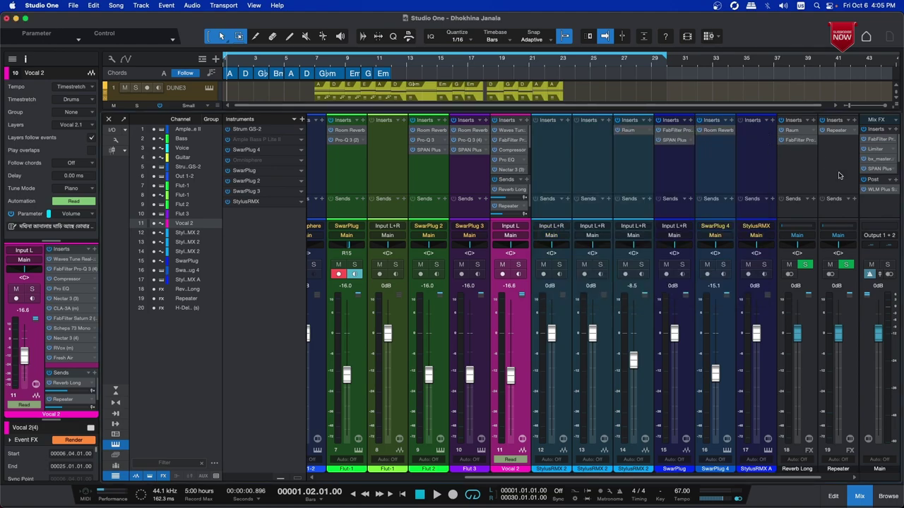
pyautogui.click(879, 139)
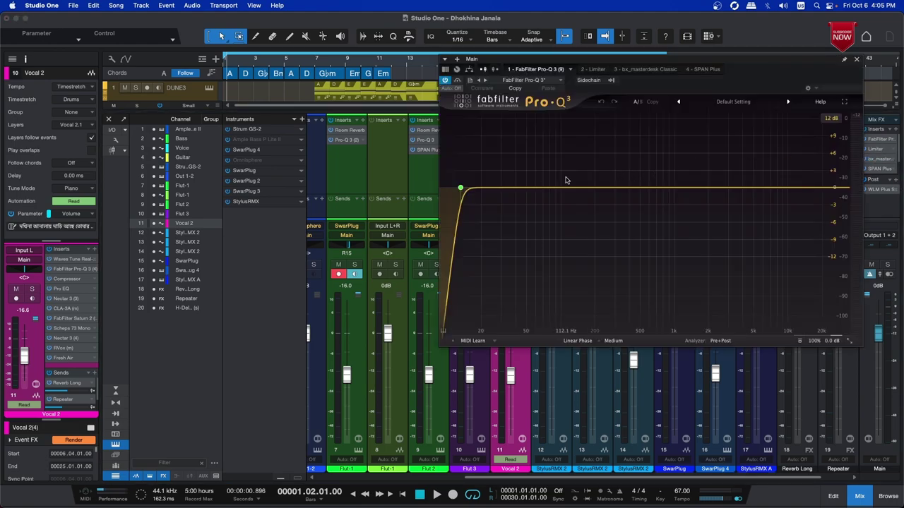
pyautogui.click(856, 61)
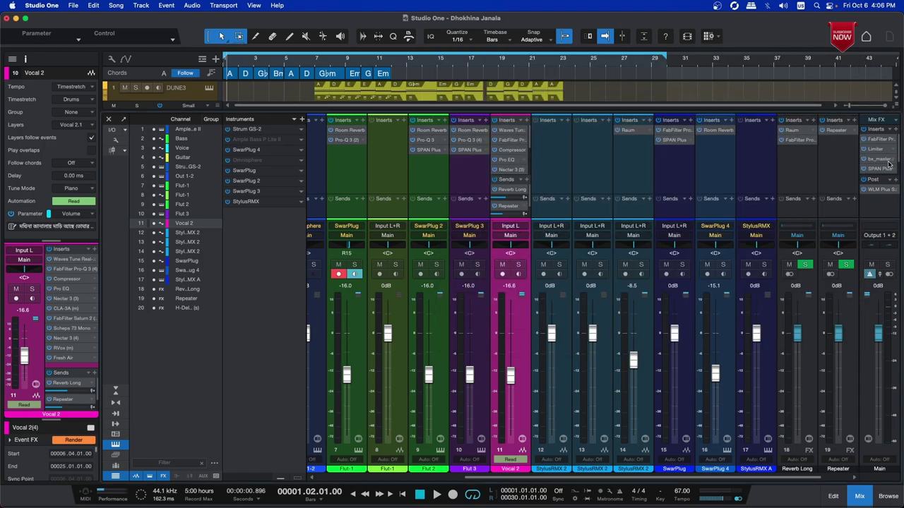
pyautogui.click(875, 162)
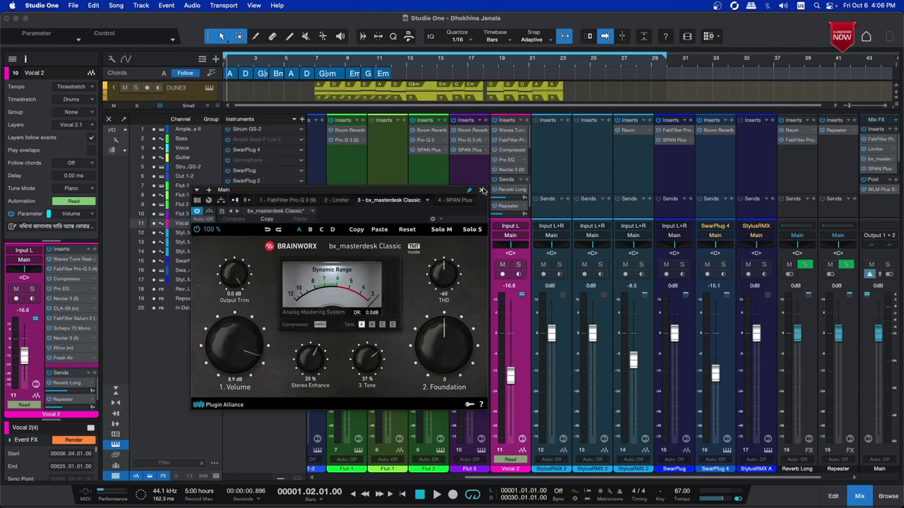
pyautogui.click(481, 192)
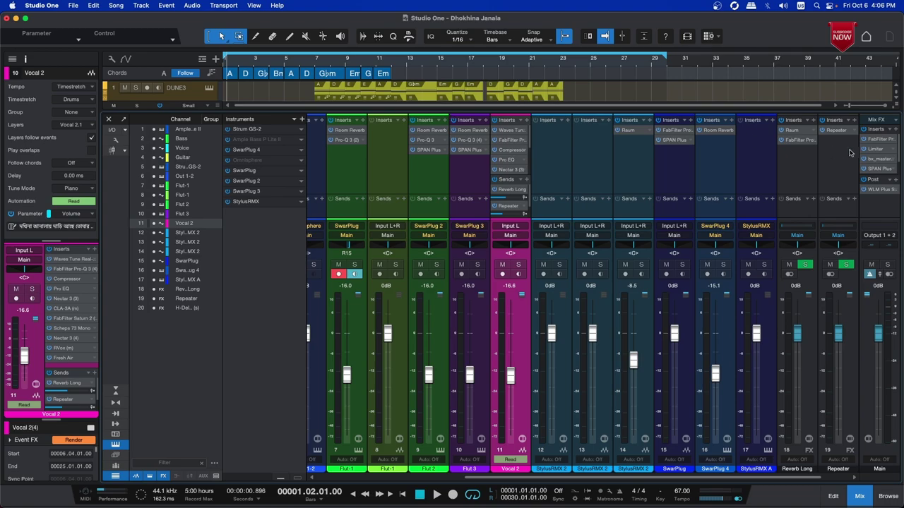
# Play the song from near its beginning and check the channel and Main output levels in the mixer.
pyautogui.click(883, 497)
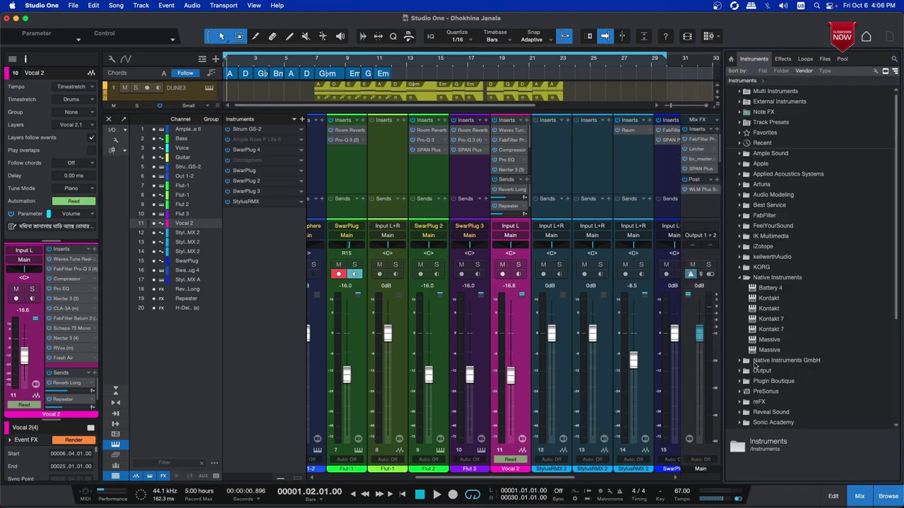
pyautogui.click(891, 497)
pyautogui.click(859, 496)
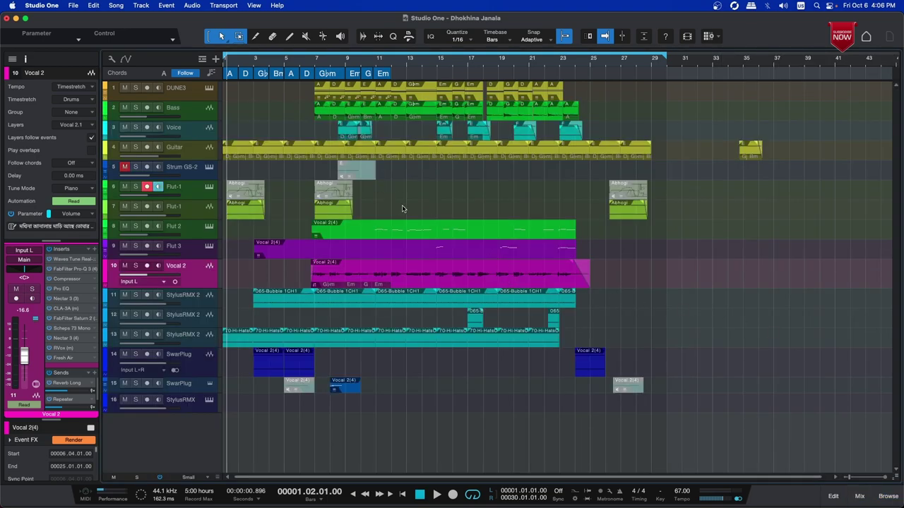
pyautogui.press('space')
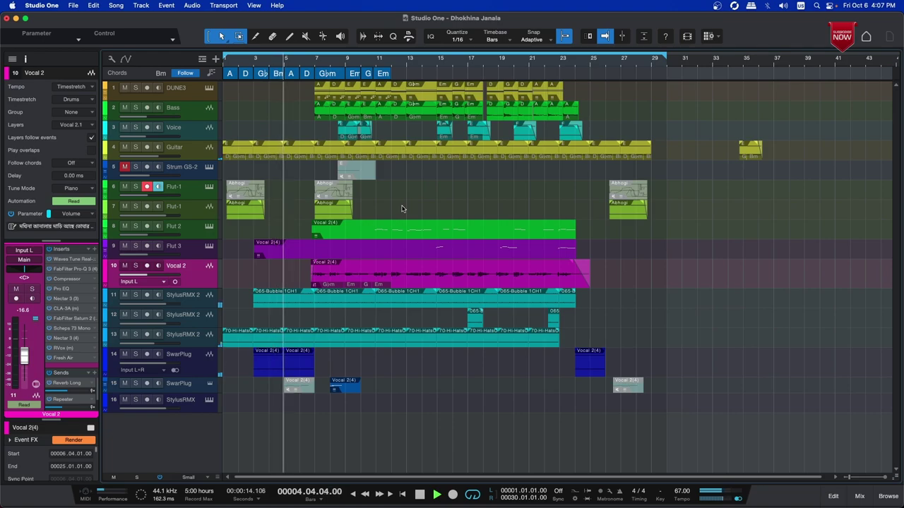
pyautogui.press('F3')
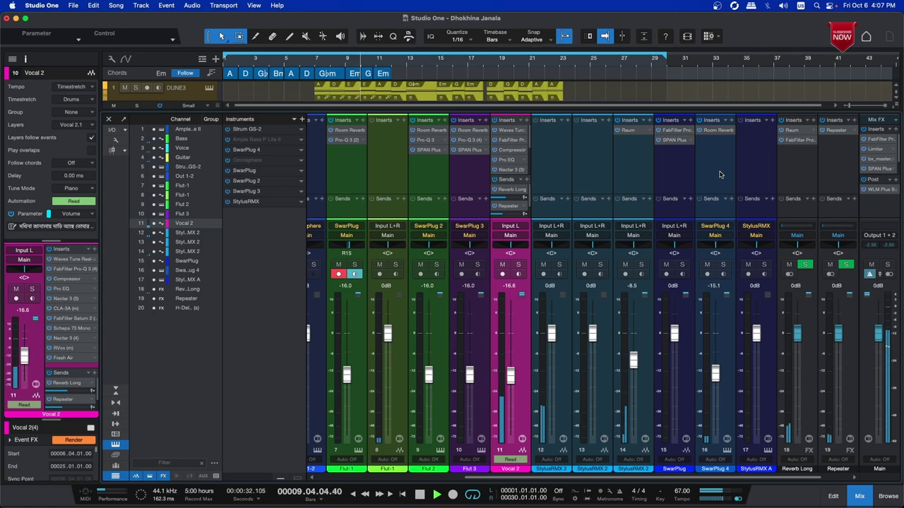
pyautogui.press('space')
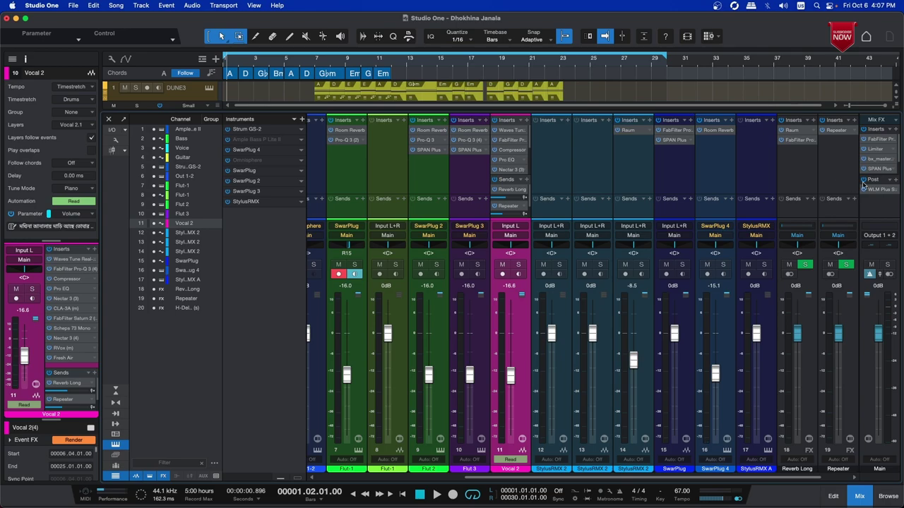
# Remove the FabFilter Pro-Q 3, Limiter and bx_masterdesk Classic inserts from the Main channel, keeping SPAN Plus.
pyautogui.rightClick(893, 143)
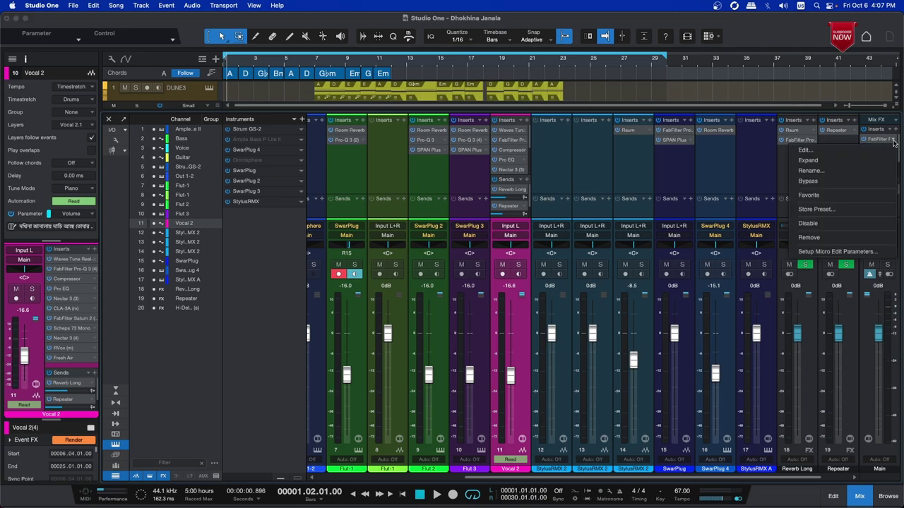
pyautogui.click(809, 238)
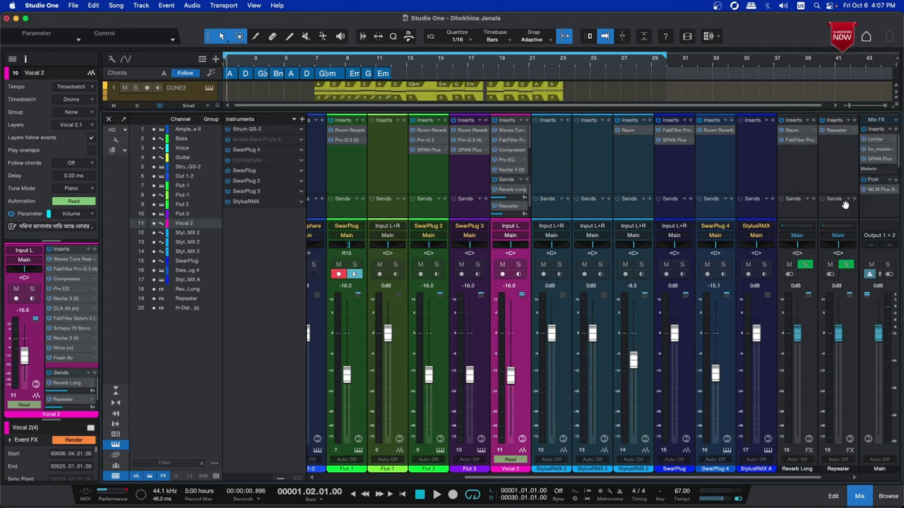
pyautogui.click(894, 141)
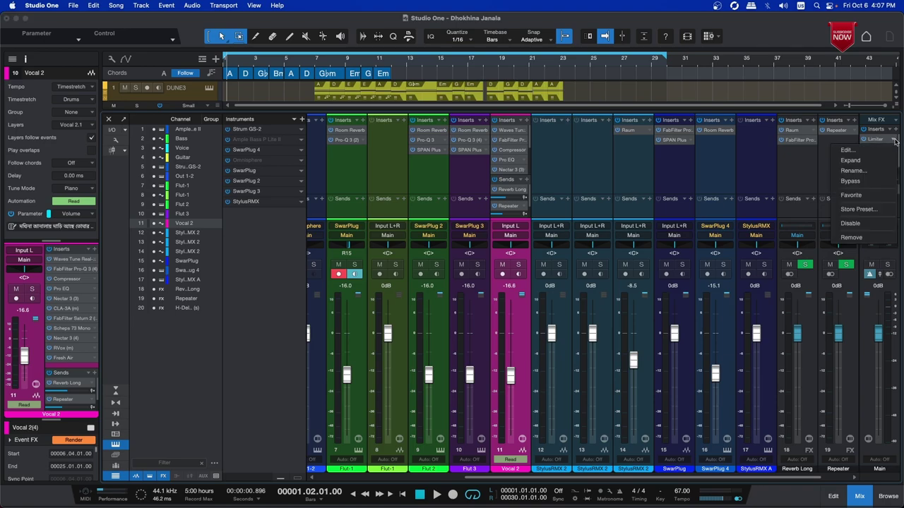
pyautogui.click(851, 238)
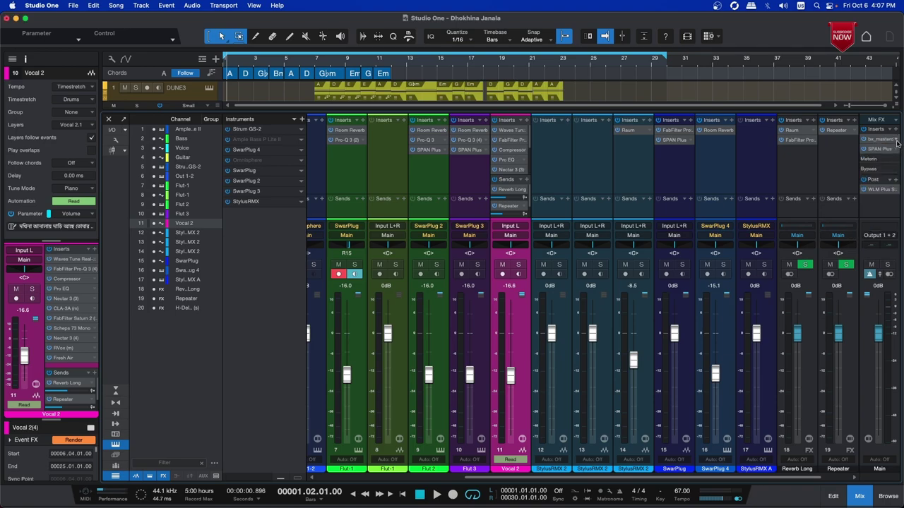
pyautogui.click(896, 141)
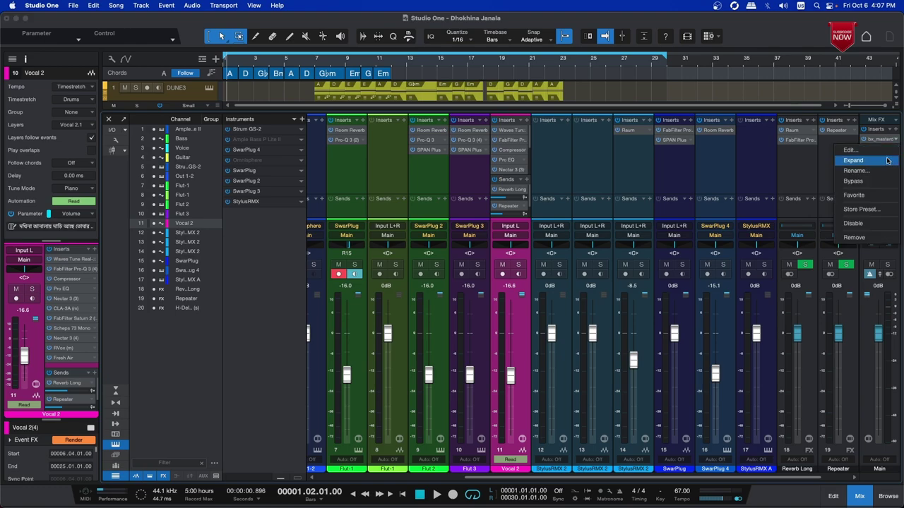
pyautogui.click(855, 237)
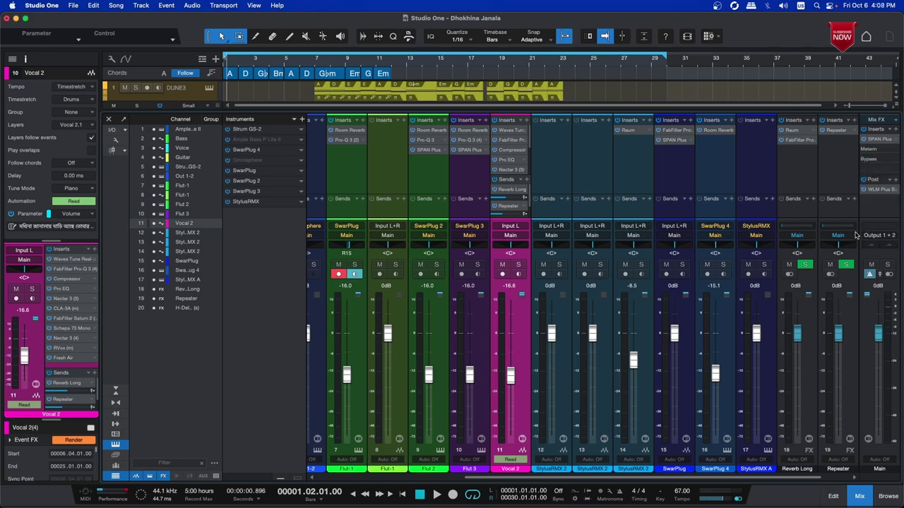
# Examine the Main channel's spectrum, true peak and correlation in SPAN Plus, with the playback position at bar 6 beat 4.
pyautogui.click(875, 143)
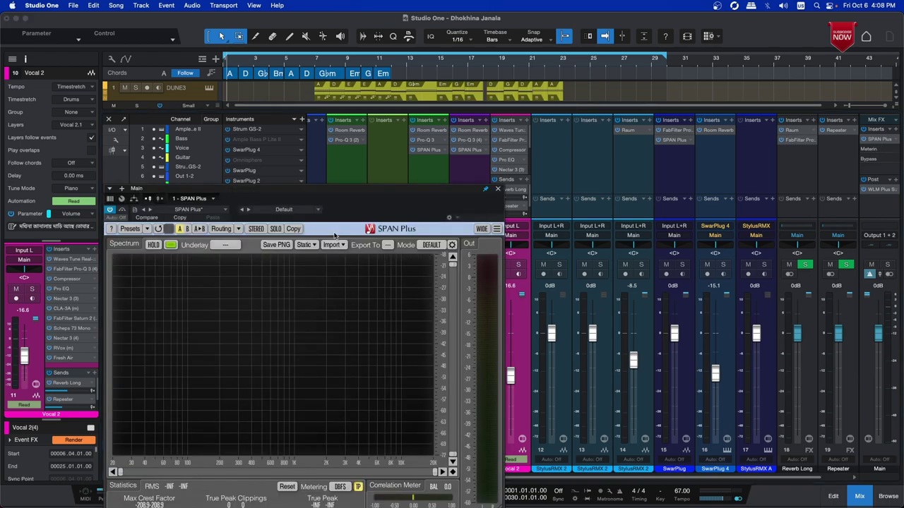
pyautogui.moveTo(336, 189); pyautogui.dragTo(427, 166)
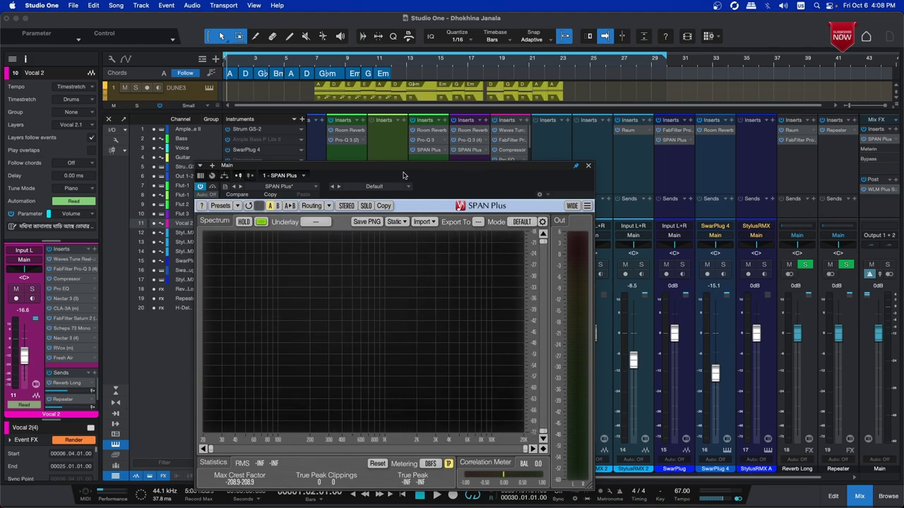
pyautogui.moveTo(401, 169); pyautogui.dragTo(442, 153)
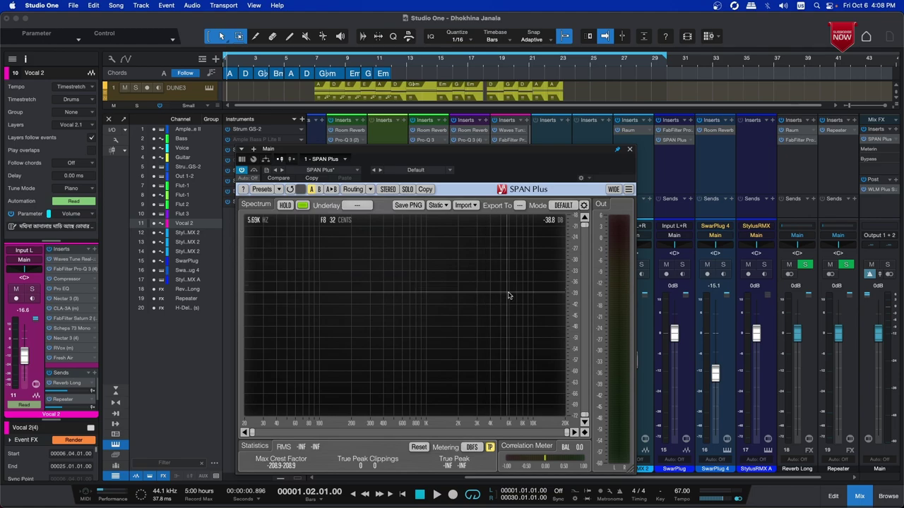
pyautogui.moveTo(443, 149); pyautogui.dragTo(439, 138)
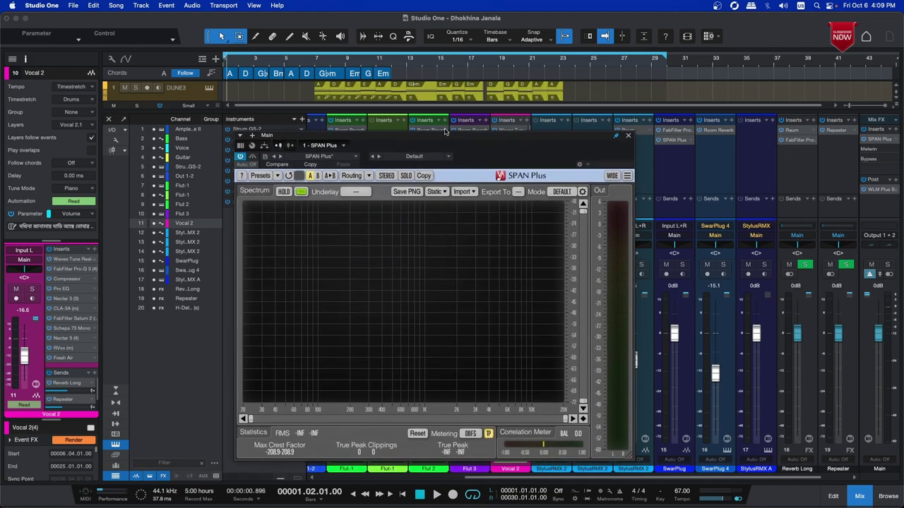
pyautogui.click(247, 63)
pyautogui.click(312, 63)
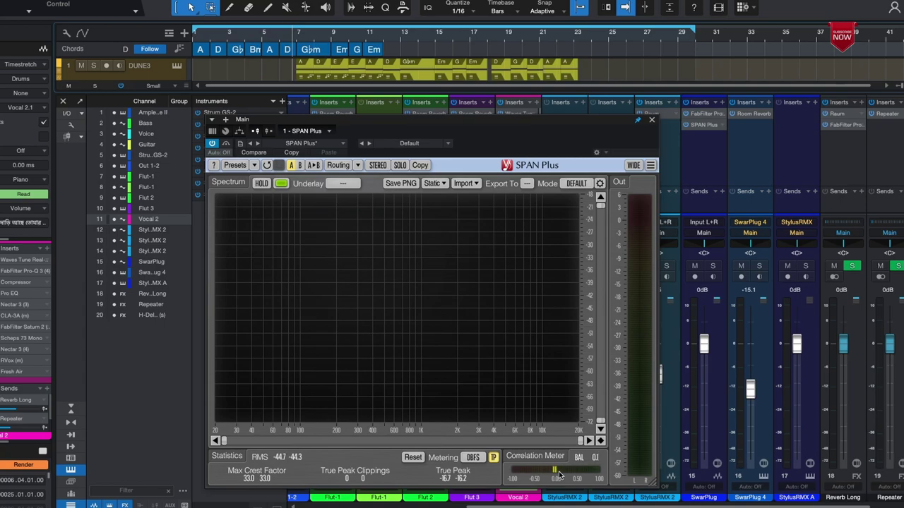
pyautogui.click(652, 121)
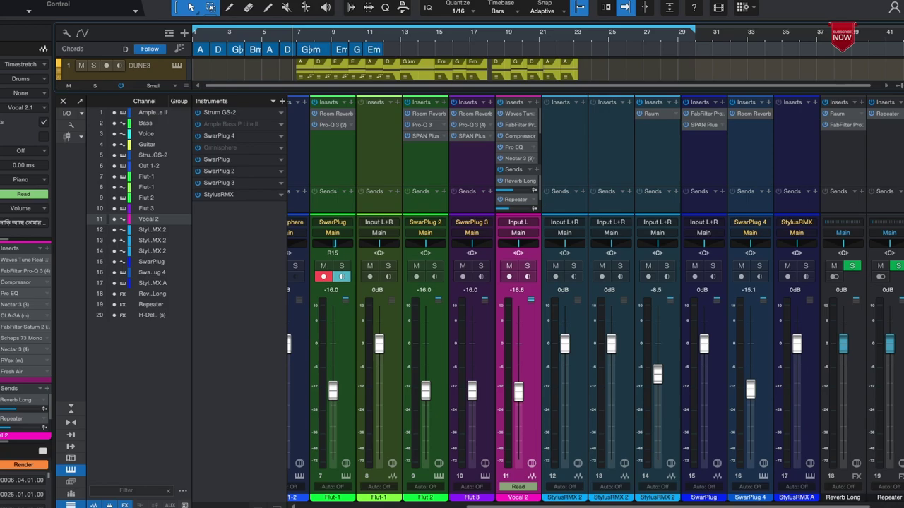
# Insert the VST3 version of iZotope Ozone 11 on the Main channel ahead of SPAN Plus.
pyautogui.press('F5')
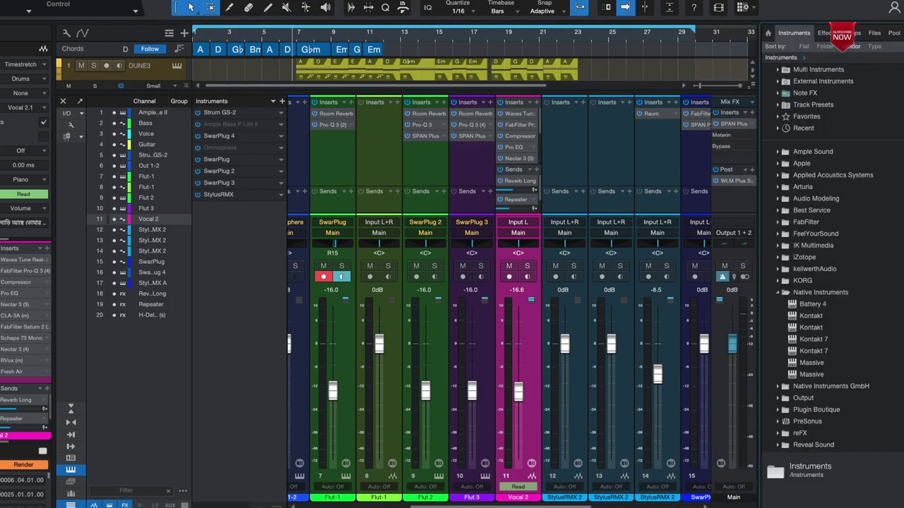
pyautogui.click(828, 33)
pyautogui.click(778, 341)
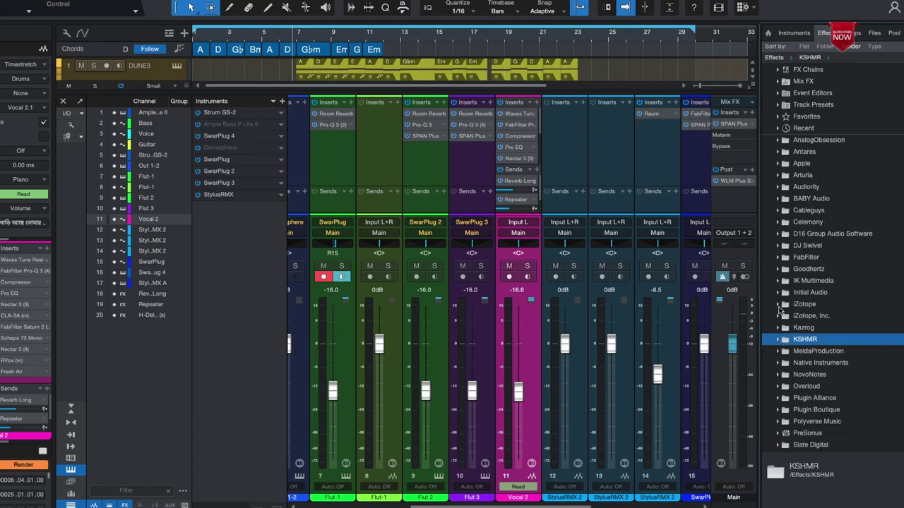
pyautogui.click(779, 307)
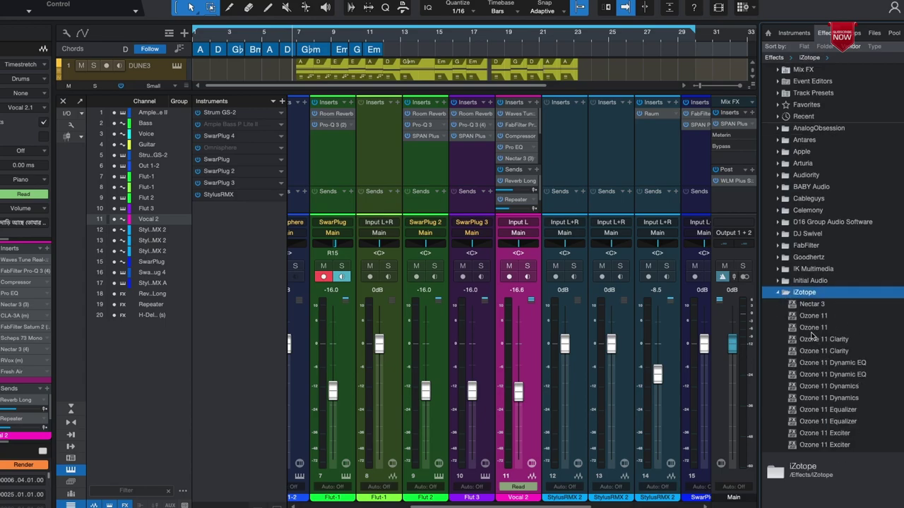
pyautogui.click(809, 328)
pyautogui.click(809, 316)
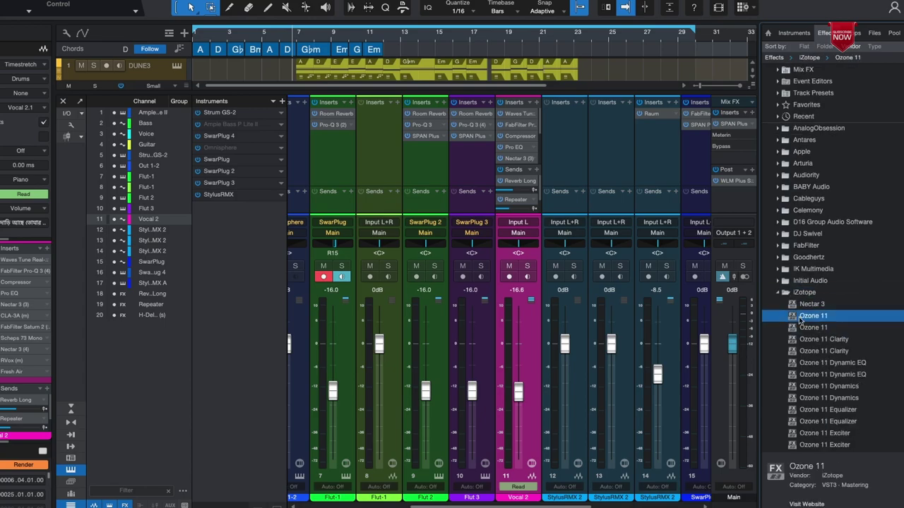
pyautogui.click(732, 124)
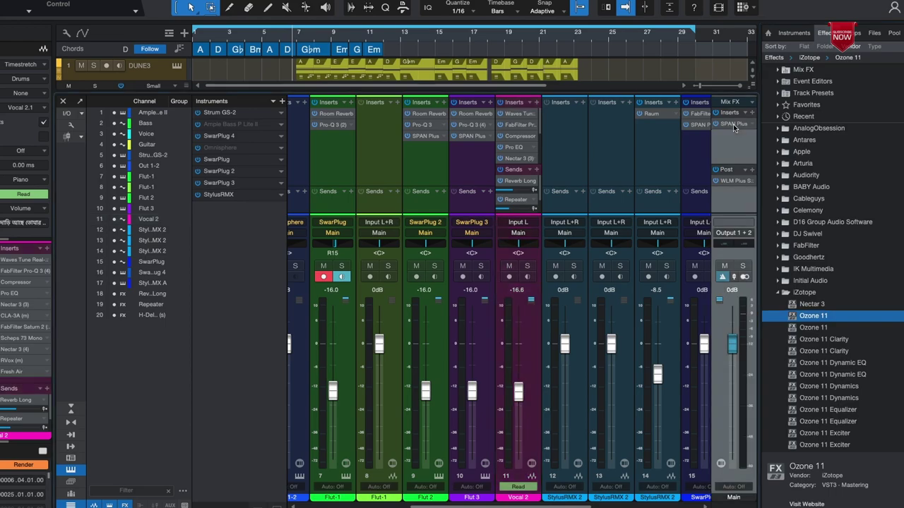
pyautogui.moveTo(794, 319); pyautogui.dragTo(738, 123)
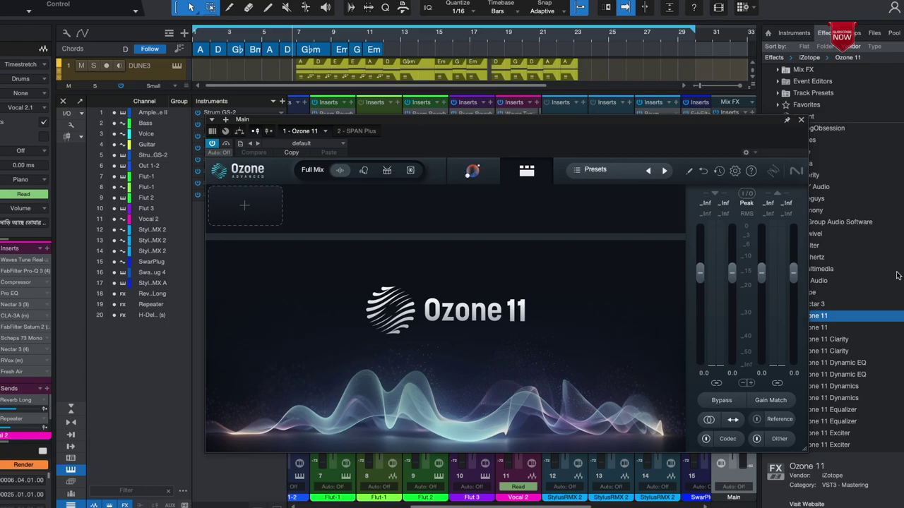
# Bring the arrangement into view above the Ozone 11 window and set the playback position to bar 7.
pyautogui.press('F5')
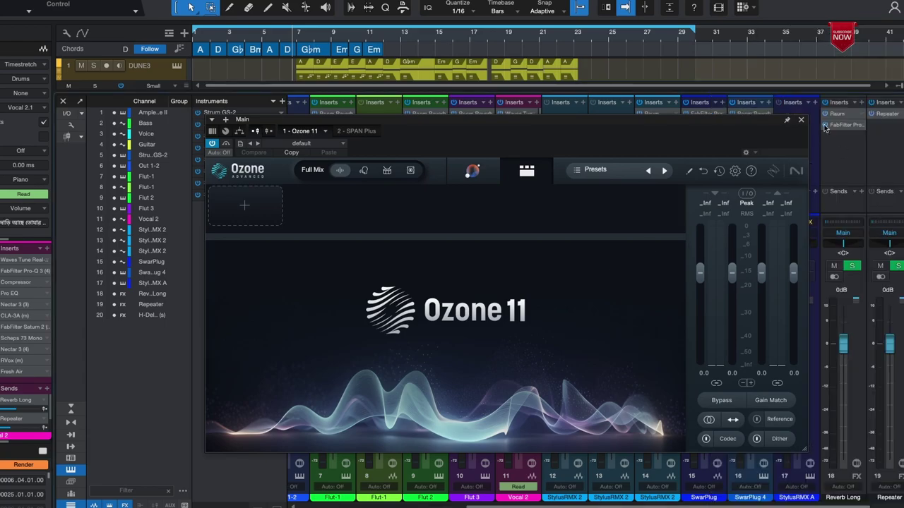
pyautogui.press('F3')
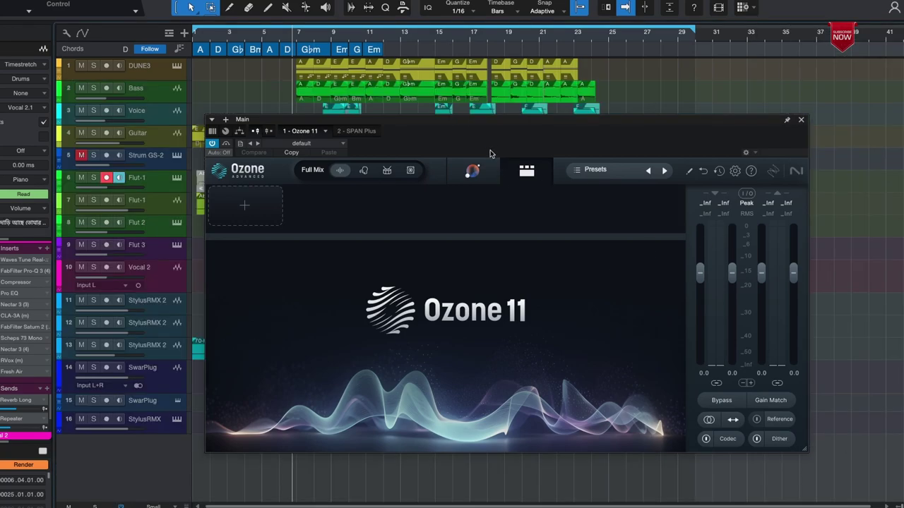
pyautogui.moveTo(487, 132); pyautogui.dragTo(498, 184)
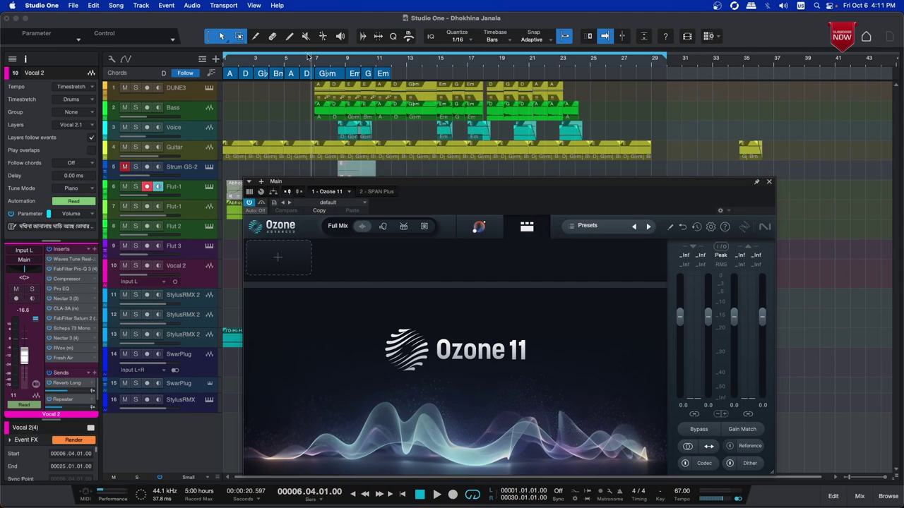
pyautogui.click(316, 61)
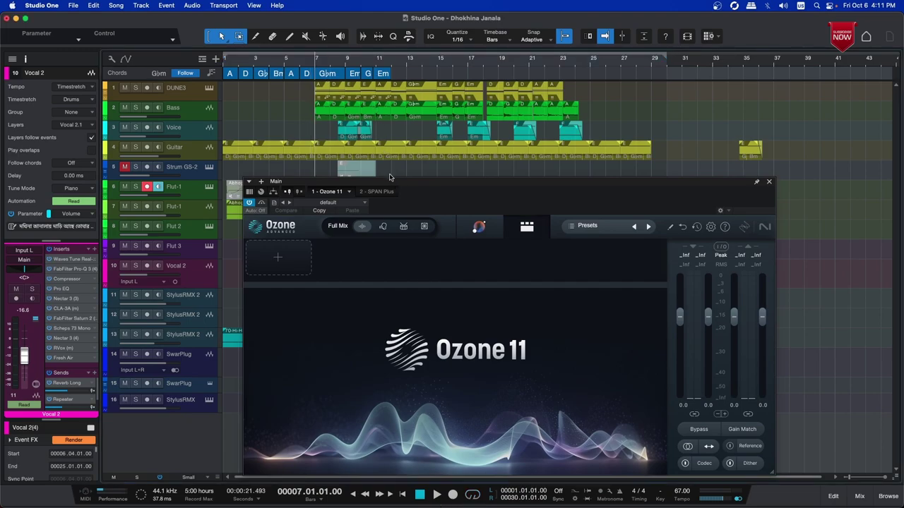
# Run Ozone's Assistant on the mix by playing the song from bar 6 beat 4 until the mastering chain is generated.
pyautogui.moveTo(389, 185); pyautogui.dragTo(555, 183)
pyautogui.click(308, 63)
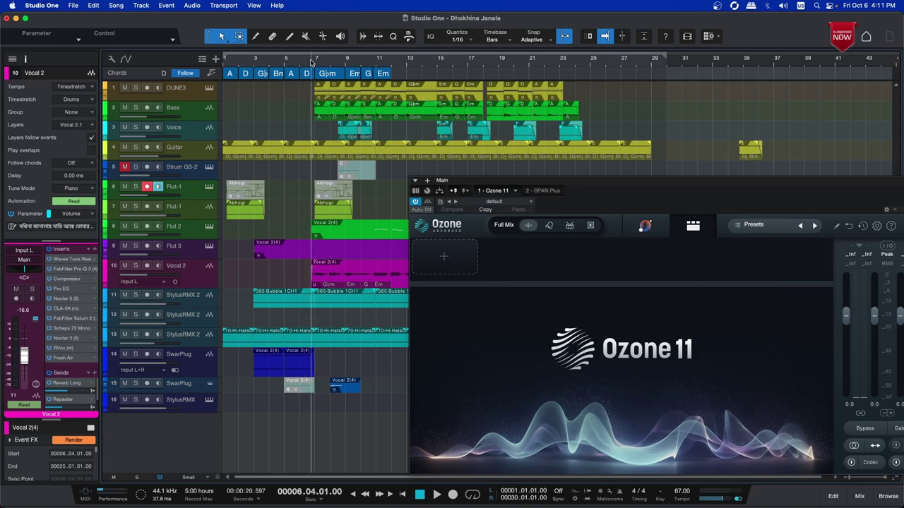
pyautogui.moveTo(525, 179); pyautogui.dragTo(447, 107)
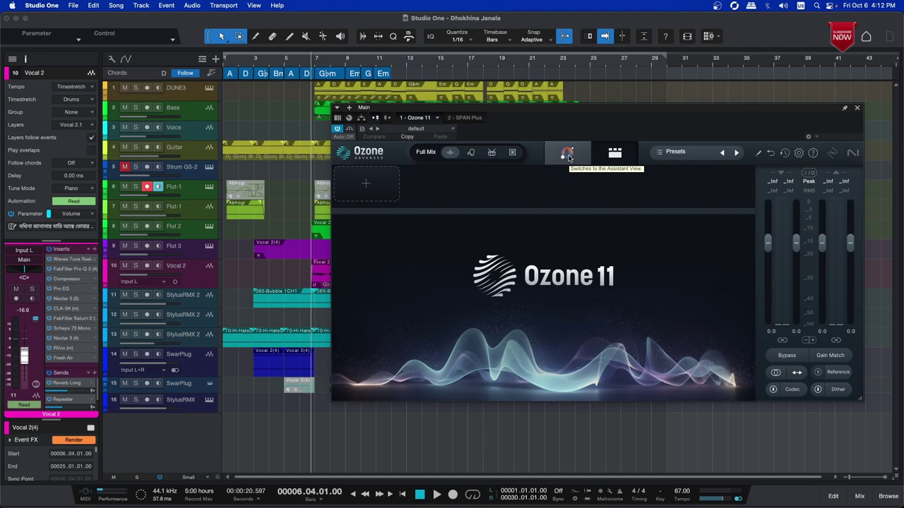
pyautogui.click(569, 157)
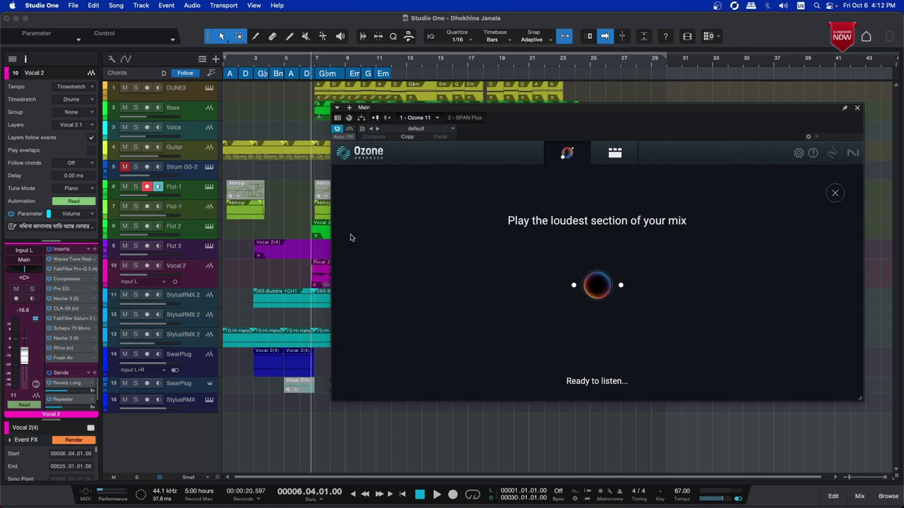
pyautogui.press('space')
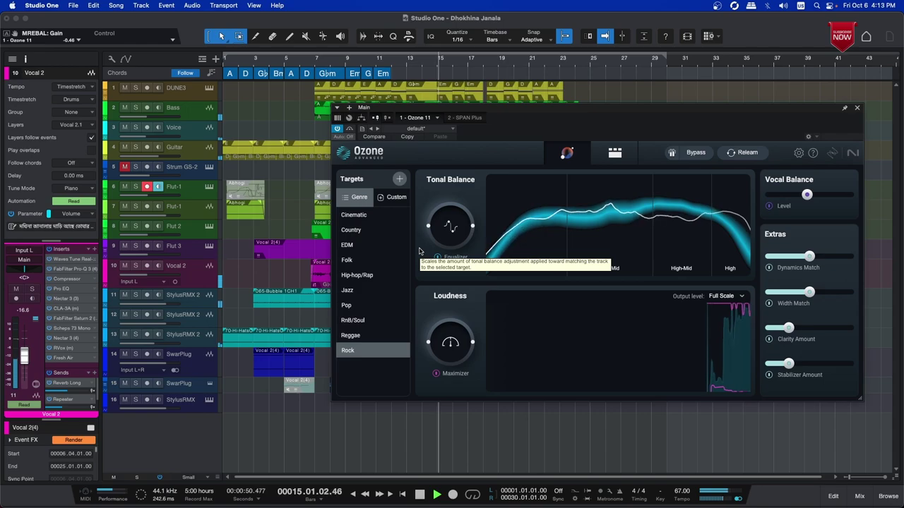
pyautogui.press('space')
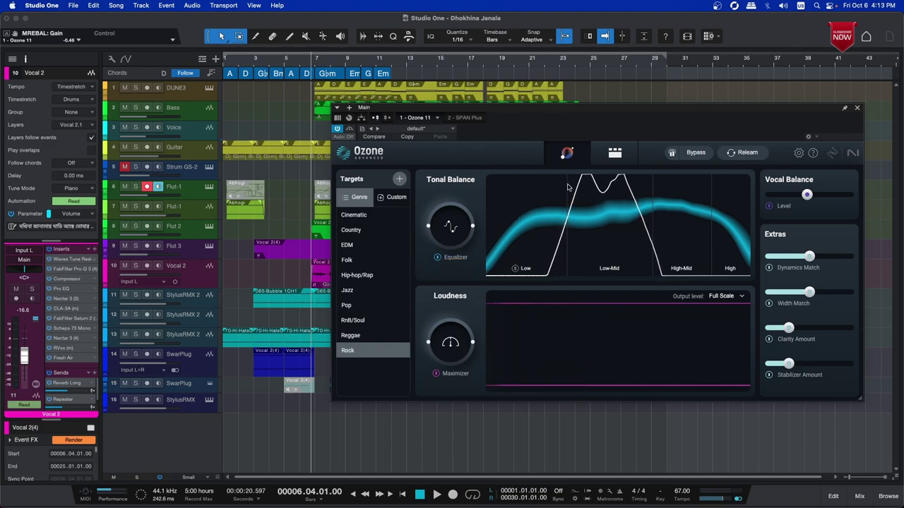
# Set the audio device block size to 1024 samples in the preferences.
pyautogui.moveTo(566, 111); pyautogui.dragTo(549, 112)
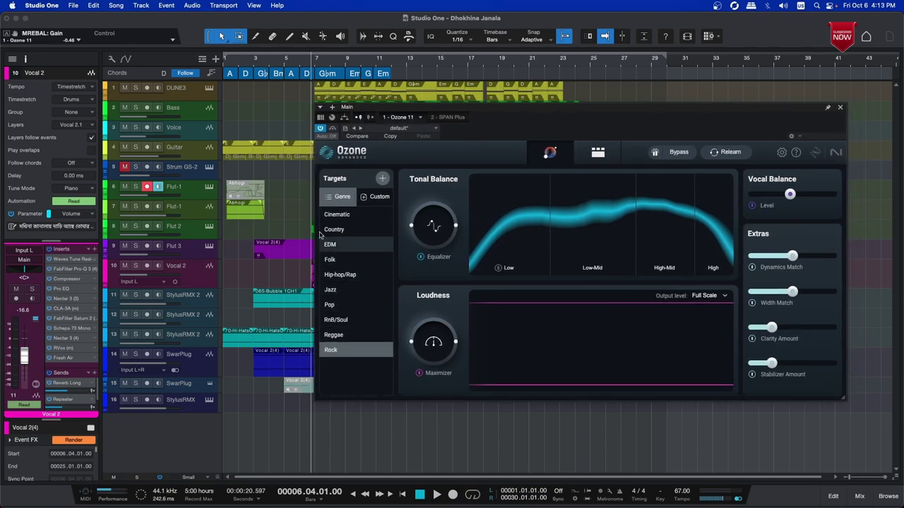
pyautogui.click(194, 6)
pyautogui.moveTo(225, 5)
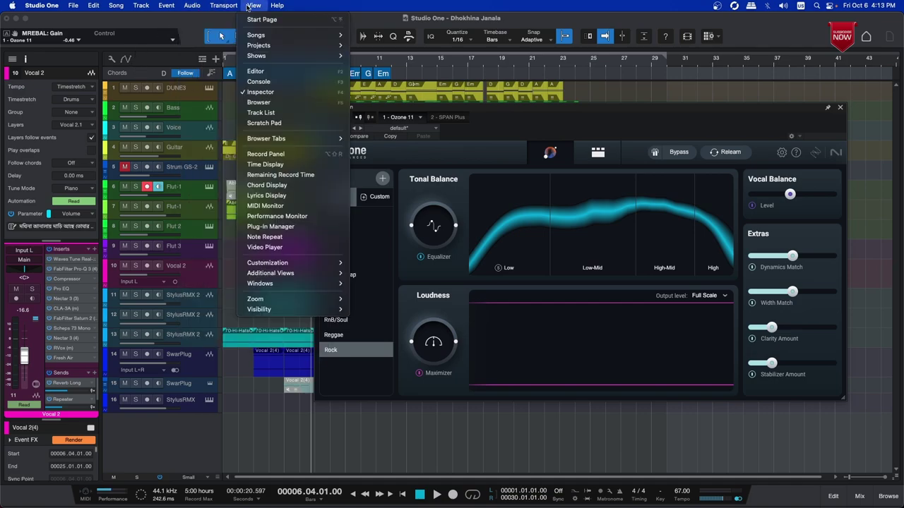
pyautogui.moveTo(45, 10)
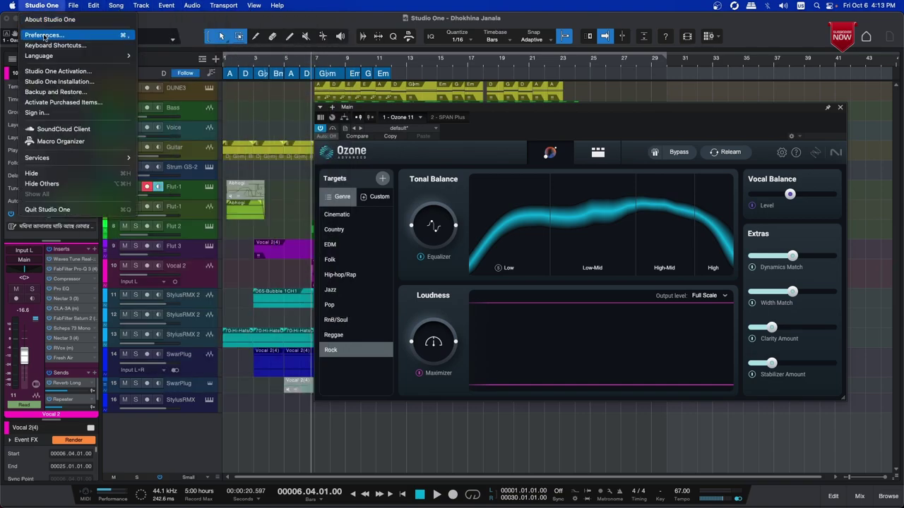
pyautogui.click(44, 35)
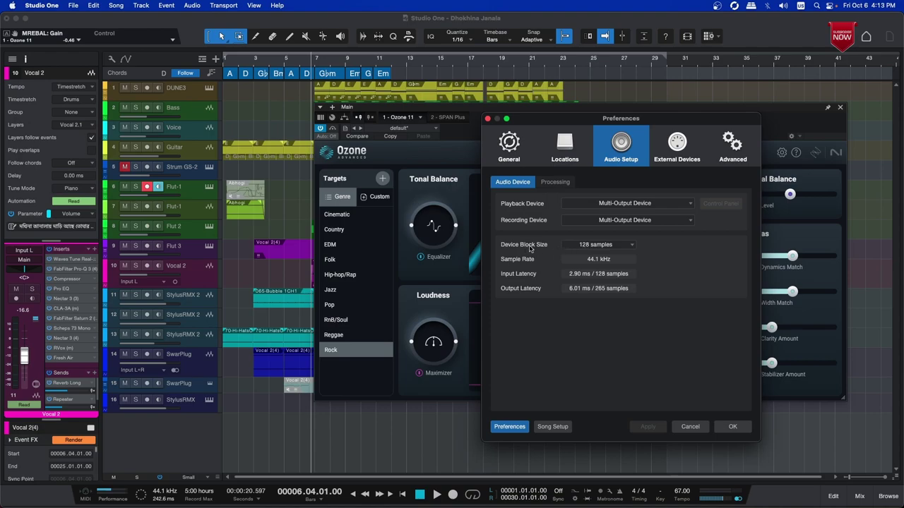
pyautogui.click(582, 246)
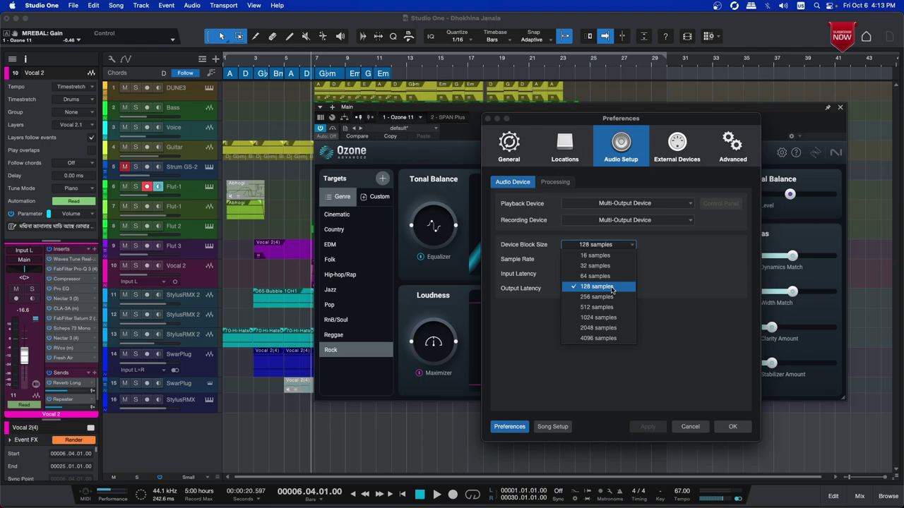
pyautogui.click(588, 318)
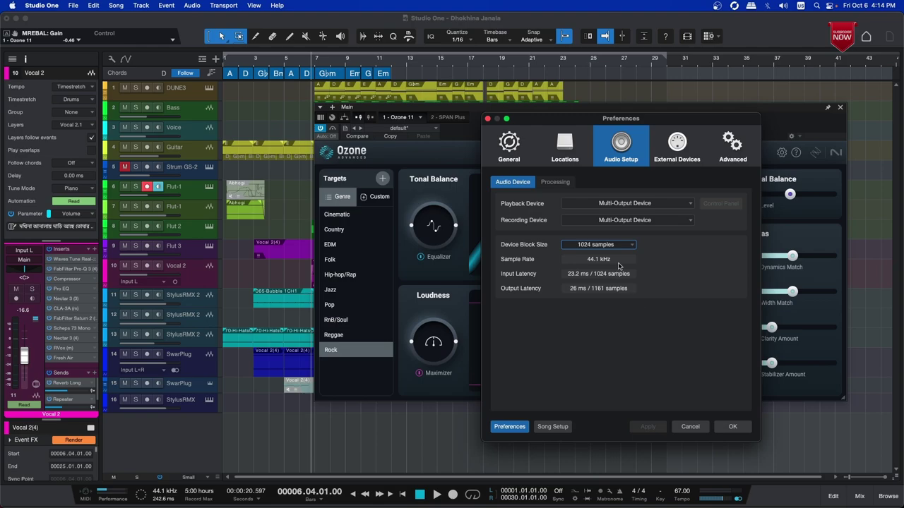
pyautogui.click(732, 426)
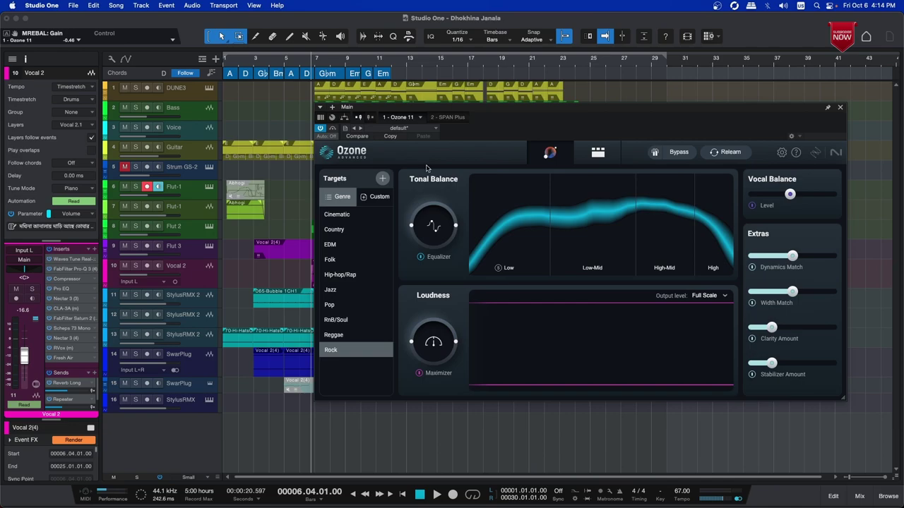
# Play the song from bar 6 beat 4 and watch Ozone's tonal balance and loudness displays with the Rock target.
pyautogui.moveTo(409, 106); pyautogui.dragTo(400, 109)
pyautogui.press('space')
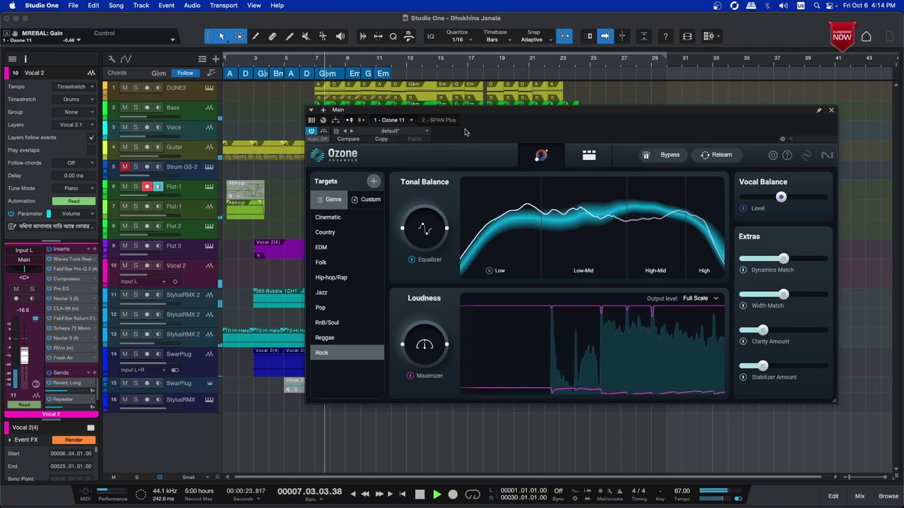
pyautogui.press('space')
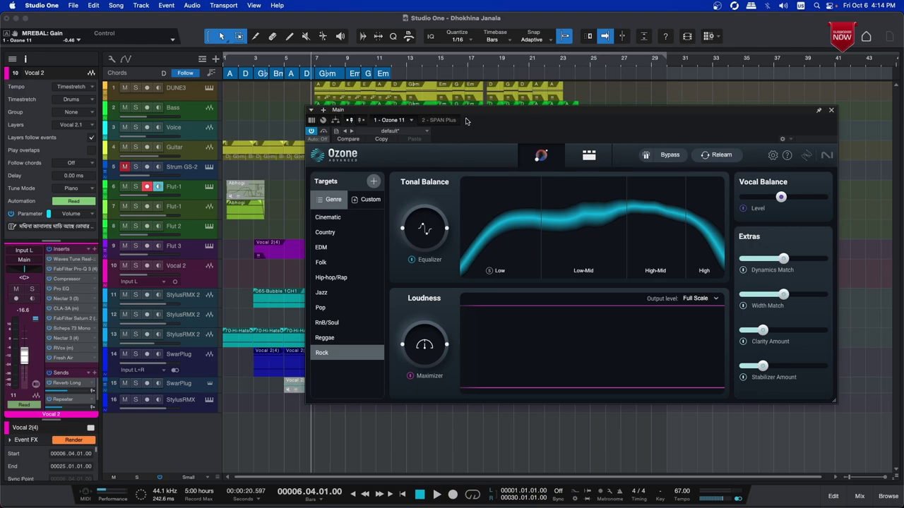
# Review the available device block sizes in the audio preferences, leaving without changing anything.
pyautogui.click(51, 7)
pyautogui.click(51, 33)
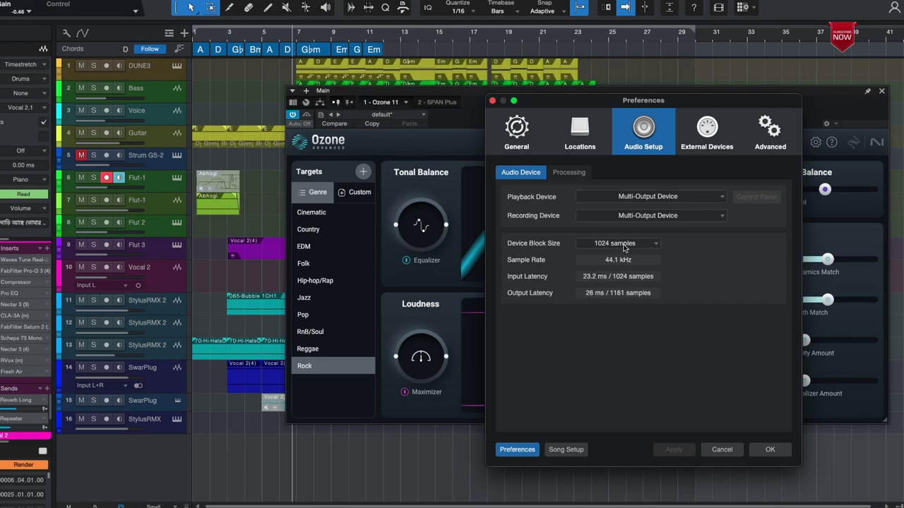
pyautogui.click(622, 244)
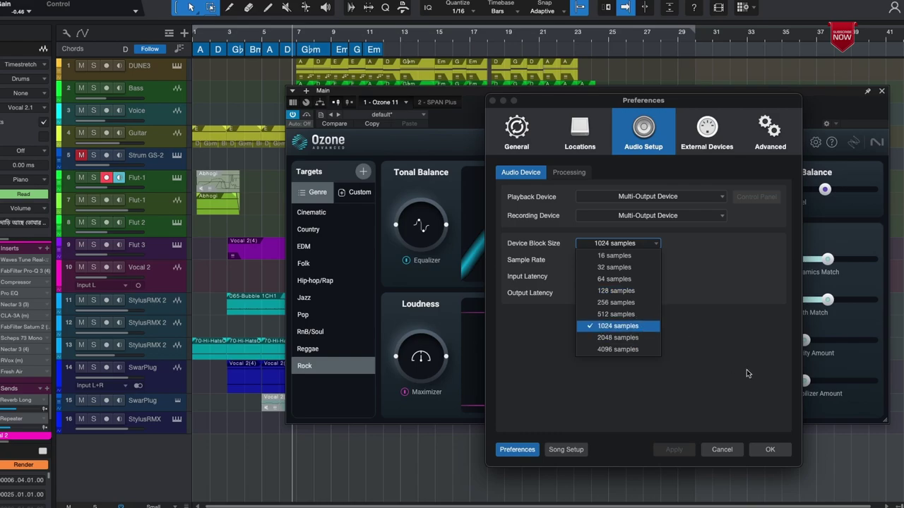
pyautogui.click(728, 454)
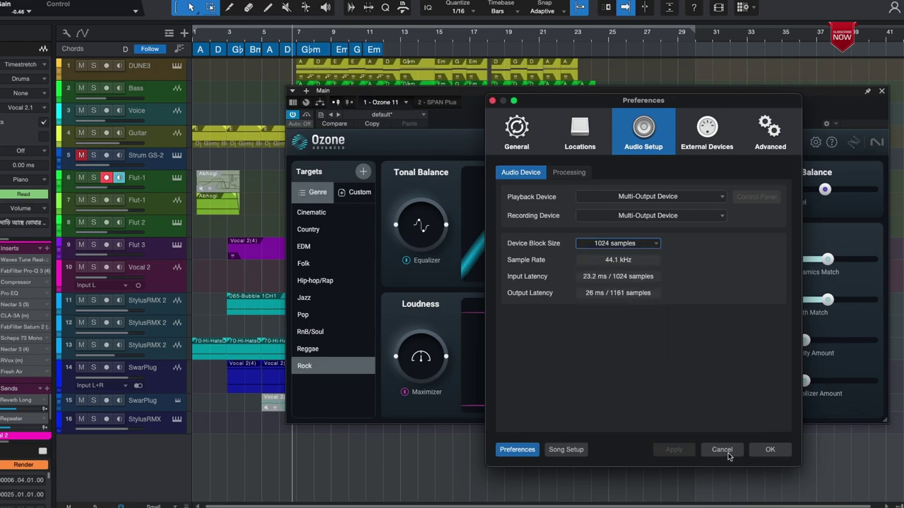
pyautogui.click(726, 451)
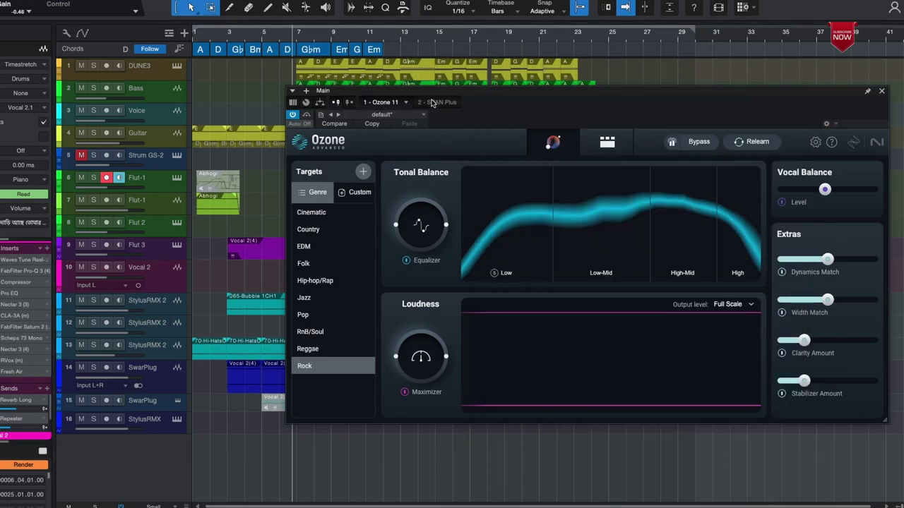
# Examine the Assistant's settings in Ozone's Equalizer 1, Impact, Imager, Clarity, Stabilizer, Dynamic EQ and Maximizer modules.
pyautogui.moveTo(458, 94); pyautogui.dragTo(422, 100)
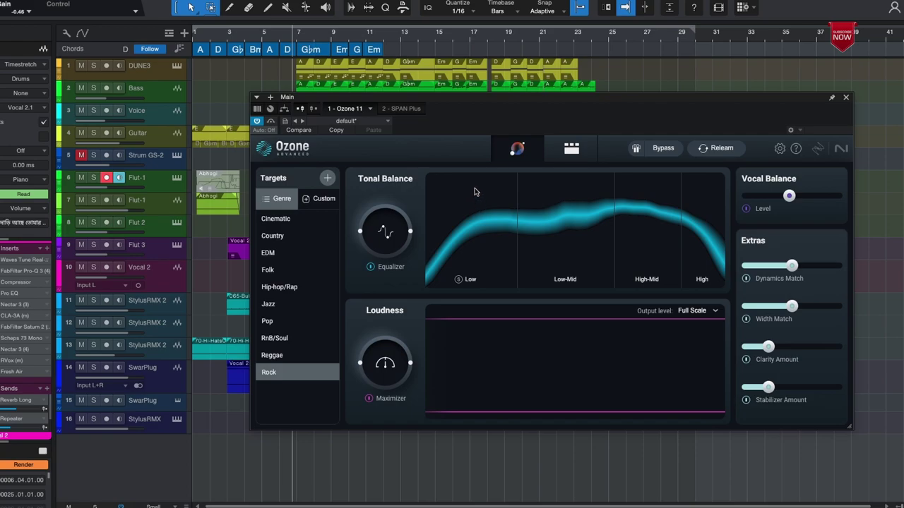
pyautogui.click(572, 152)
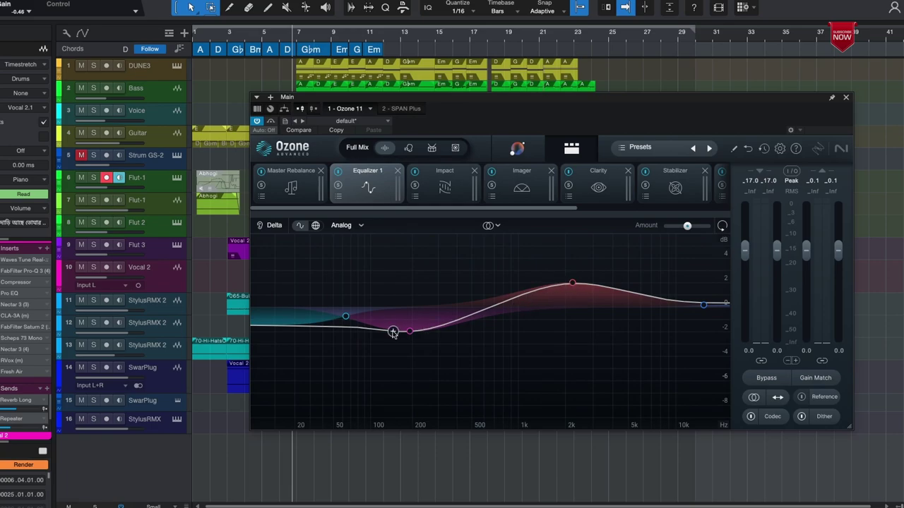
pyautogui.click(443, 179)
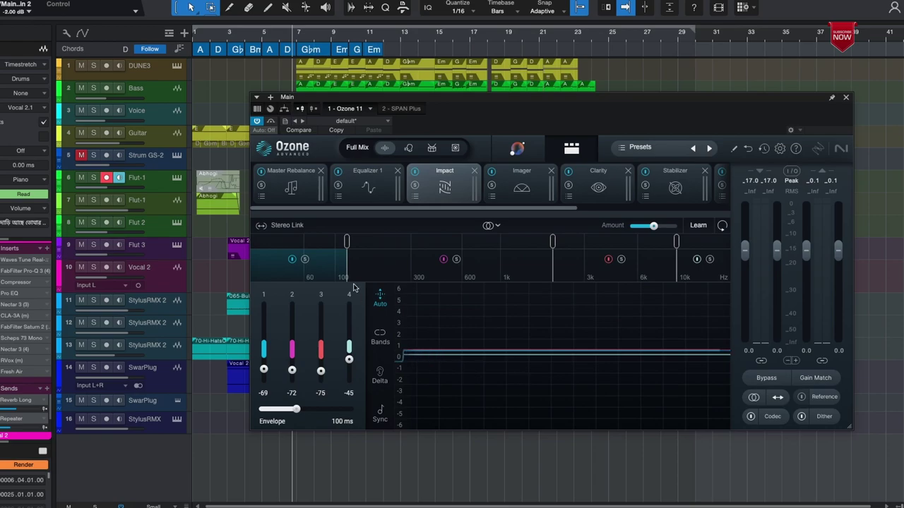
pyautogui.click(520, 178)
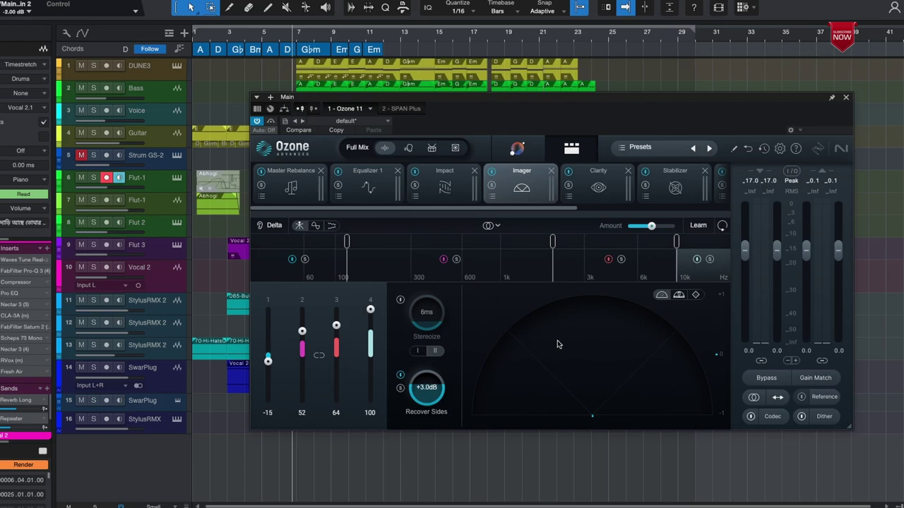
pyautogui.click(602, 185)
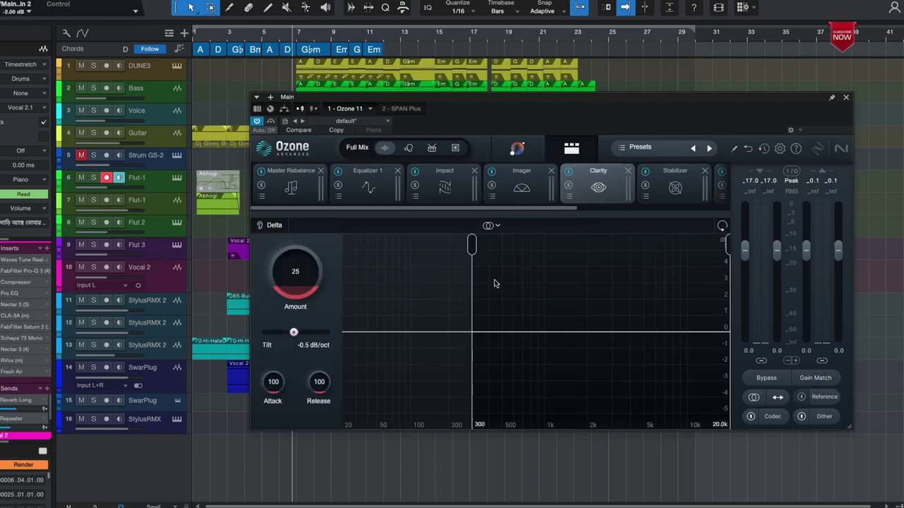
pyautogui.click(676, 180)
pyautogui.moveTo(567, 210); pyautogui.dragTo(616, 214)
pyautogui.moveTo(647, 217); pyautogui.dragTo(675, 218)
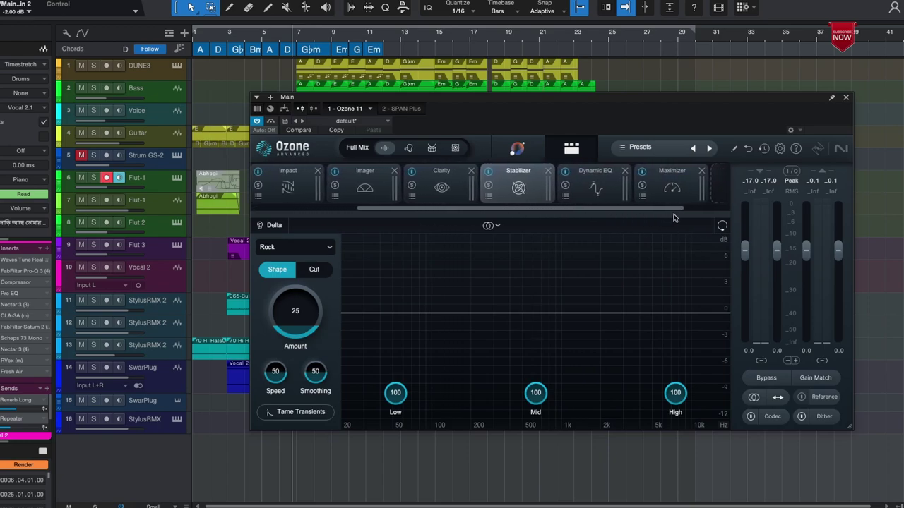
pyautogui.click(599, 177)
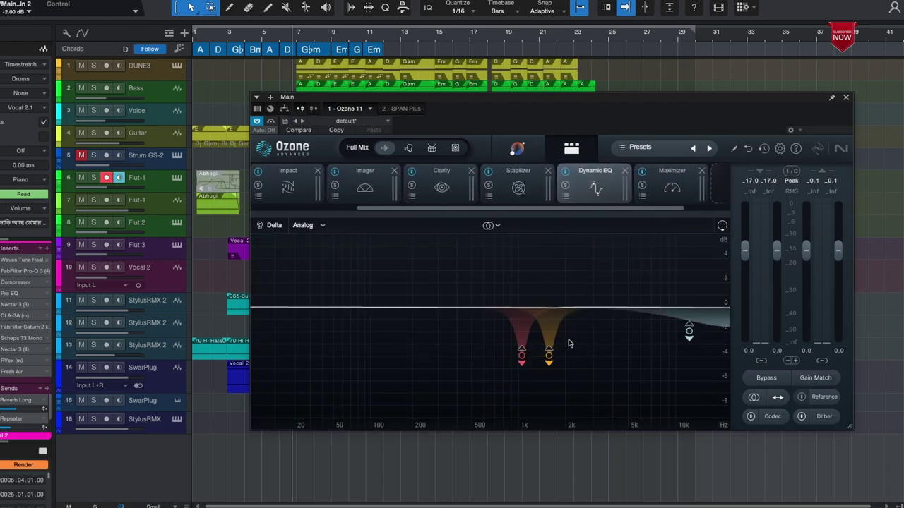
pyautogui.click(691, 329)
pyautogui.click(677, 187)
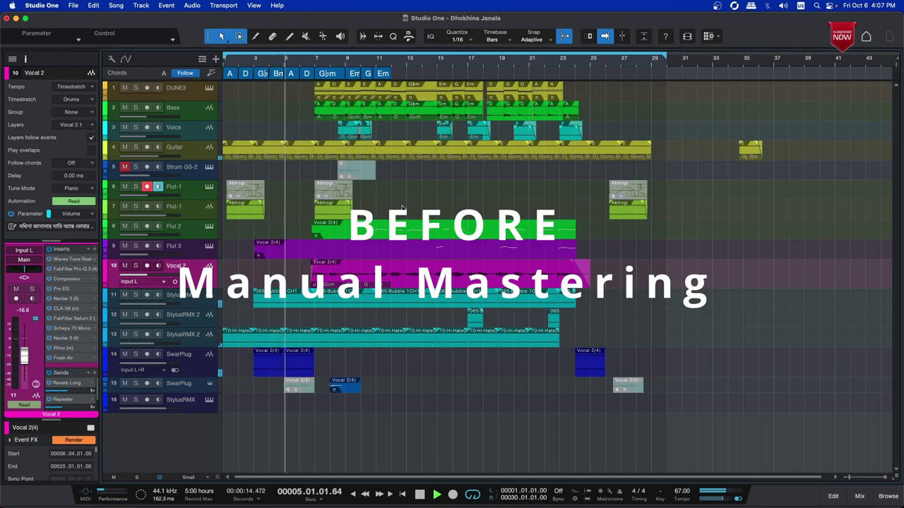
# Compare playback of the manually mastered mix with the Ozone-mastered version, watching the mixer levels and the Imager's stereo field.
pyautogui.press('F3')
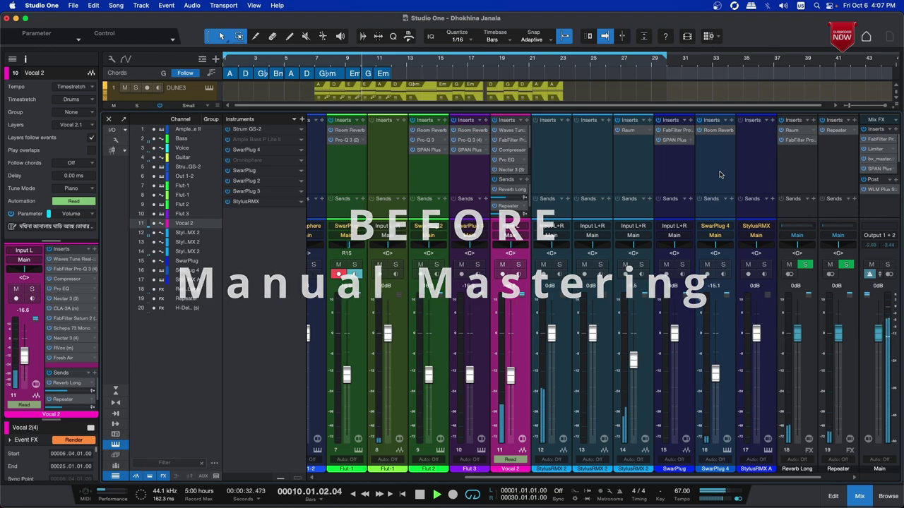
pyautogui.press('space')
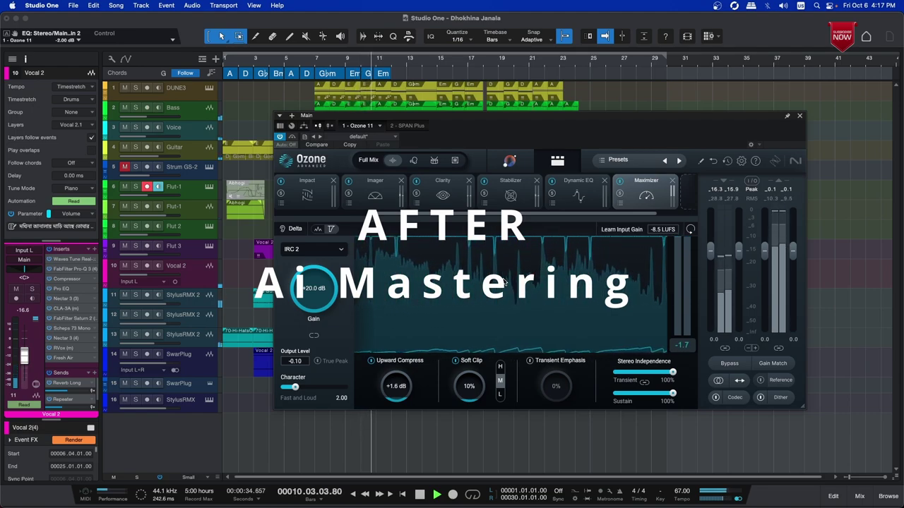
pyautogui.click(379, 186)
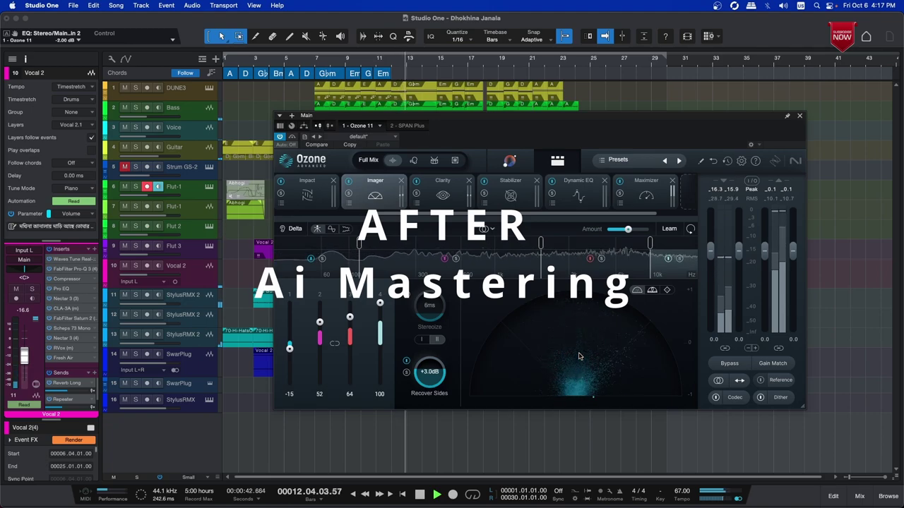
pyautogui.press('space')
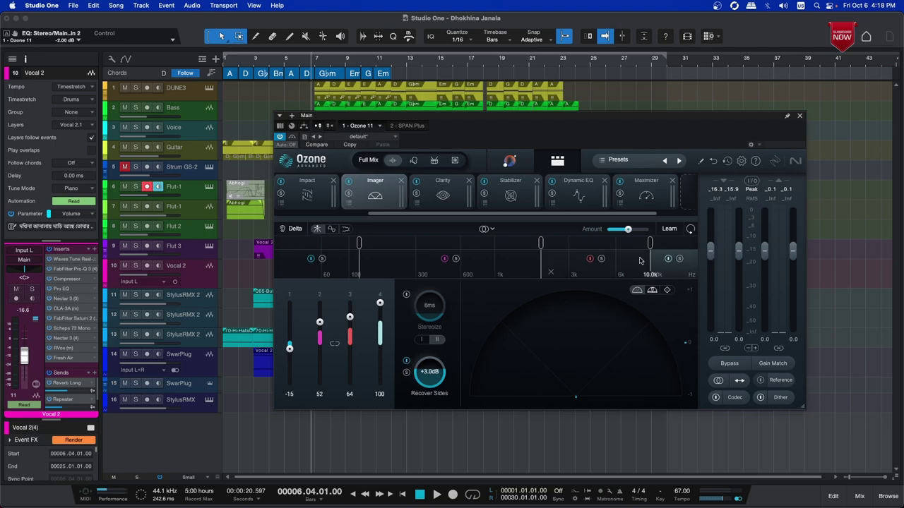
# Open SPAN Plus from the Main channel and arrange its window so its meters stay visible alongside the pinned Ozone 11 window.
pyautogui.moveTo(583, 120); pyautogui.dragTo(549, 118)
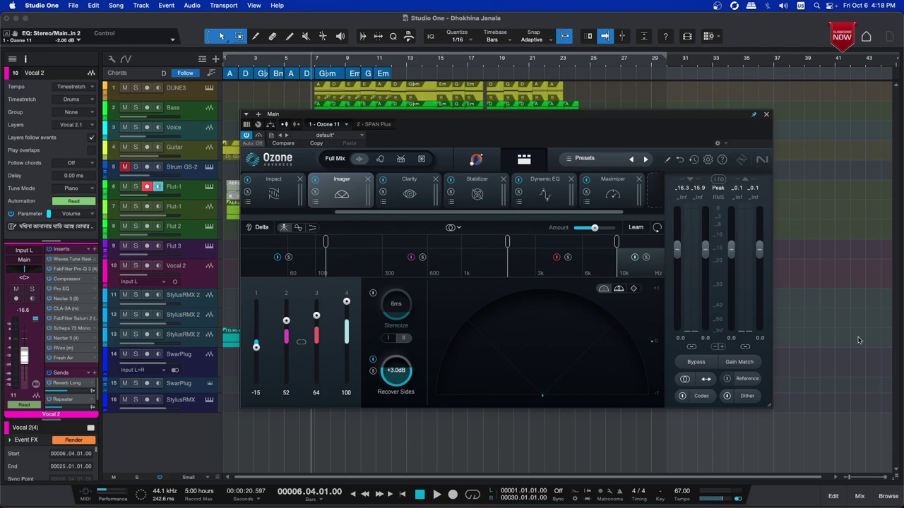
pyautogui.click(859, 497)
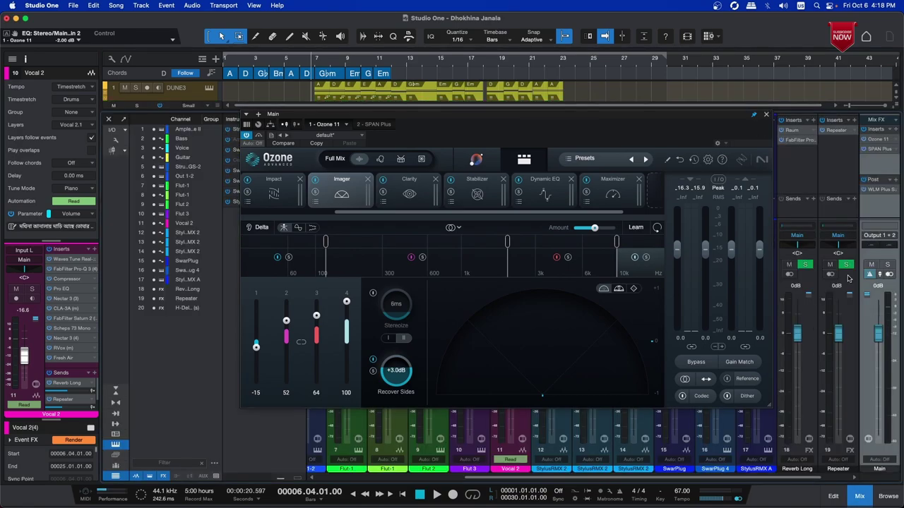
pyautogui.click(875, 150)
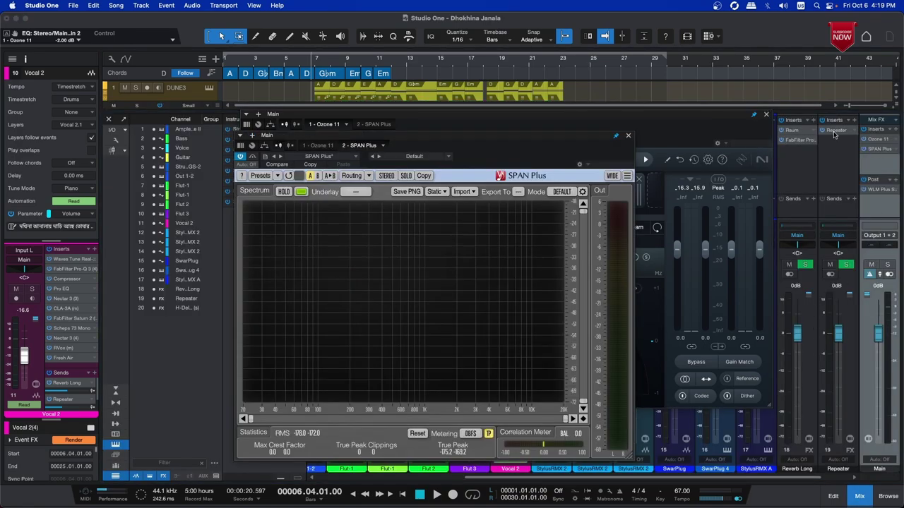
pyautogui.click(859, 497)
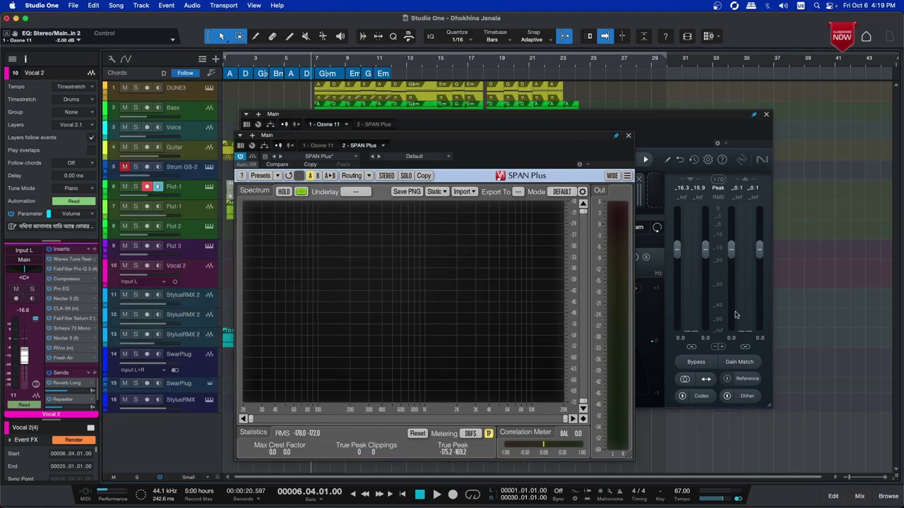
pyautogui.moveTo(559, 135); pyautogui.dragTo(430, 125)
pyautogui.click(539, 118)
pyautogui.moveTo(539, 118); pyautogui.dragTo(594, 114)
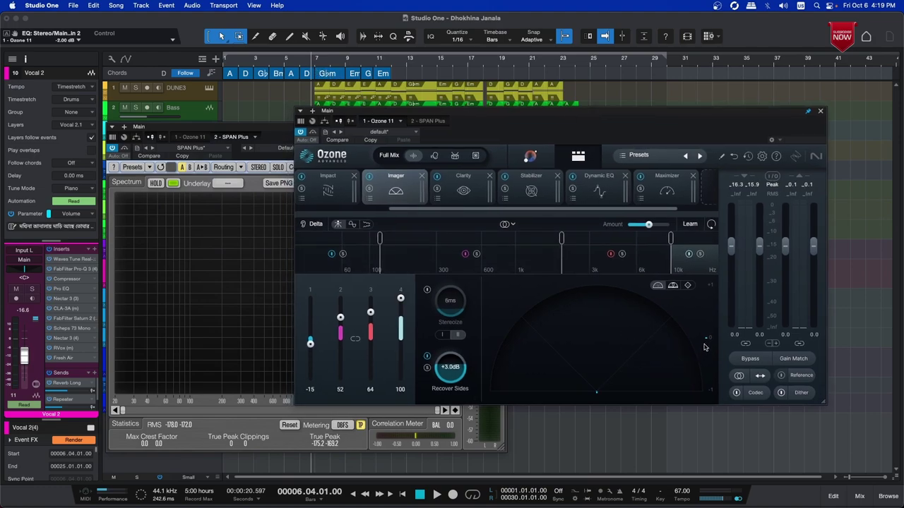
# Show SPAN Plus and Ozone 11 in turn, shift the SPAN Plus window slightly, and close both plug-in windows.
pyautogui.click(235, 130)
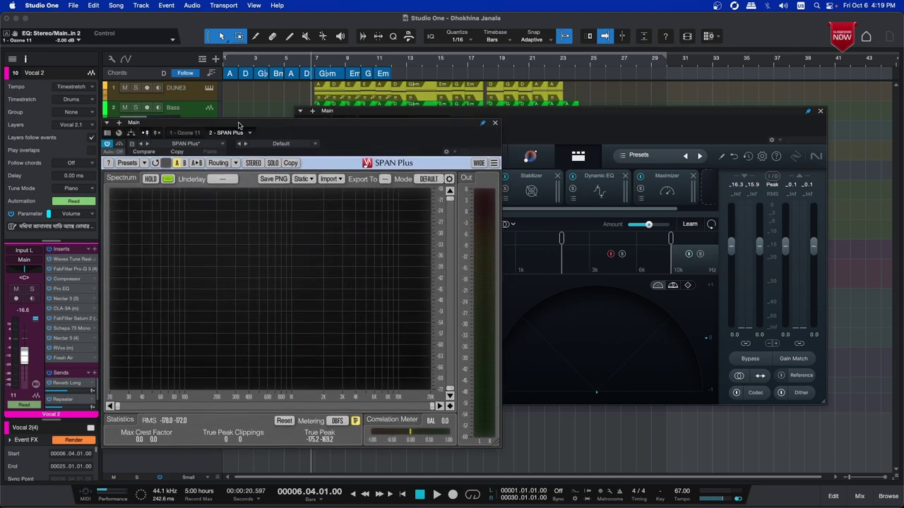
pyautogui.moveTo(249, 126); pyautogui.dragTo(236, 126)
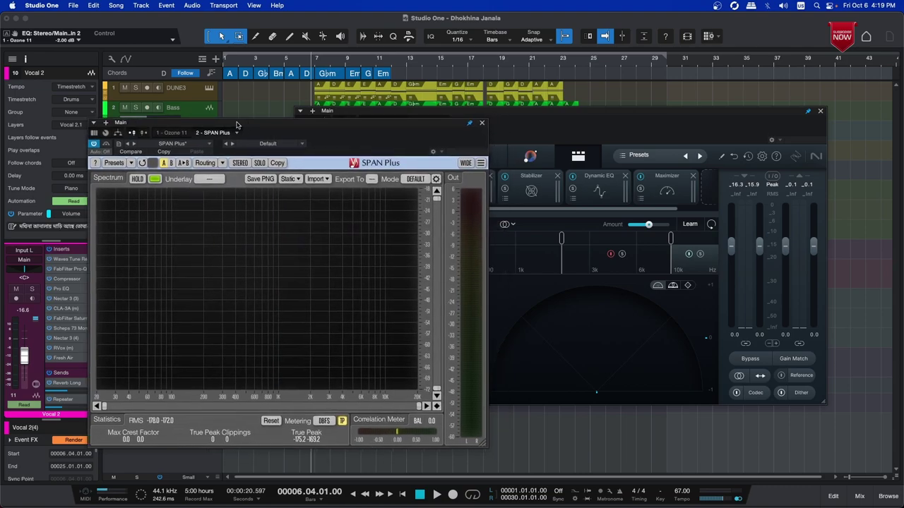
pyautogui.click(596, 114)
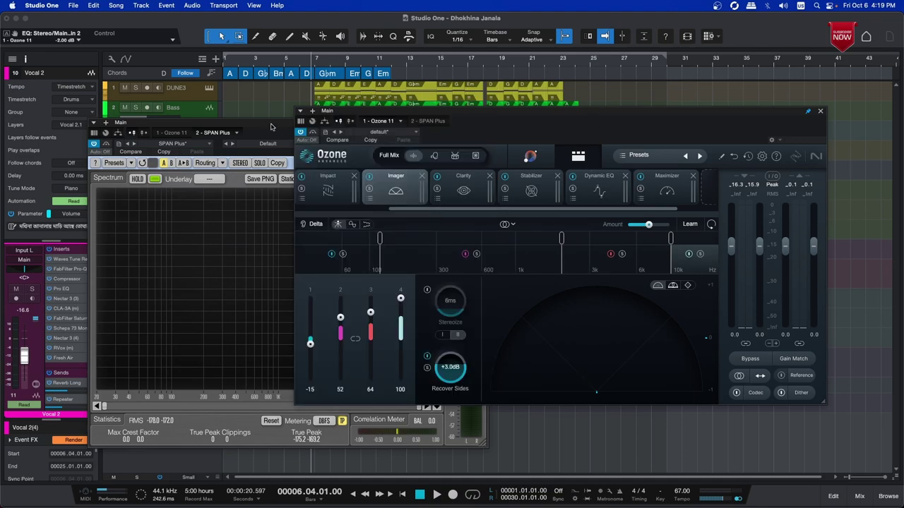
pyautogui.click(271, 127)
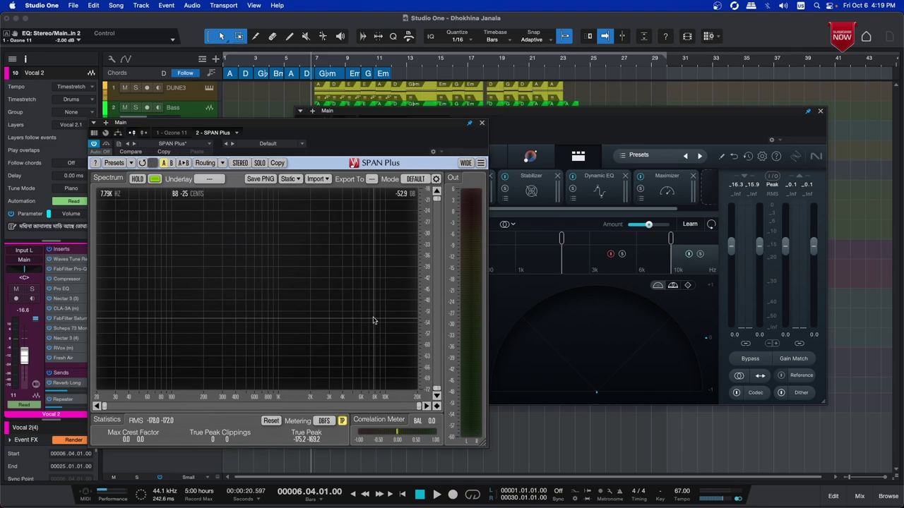
pyautogui.click(483, 123)
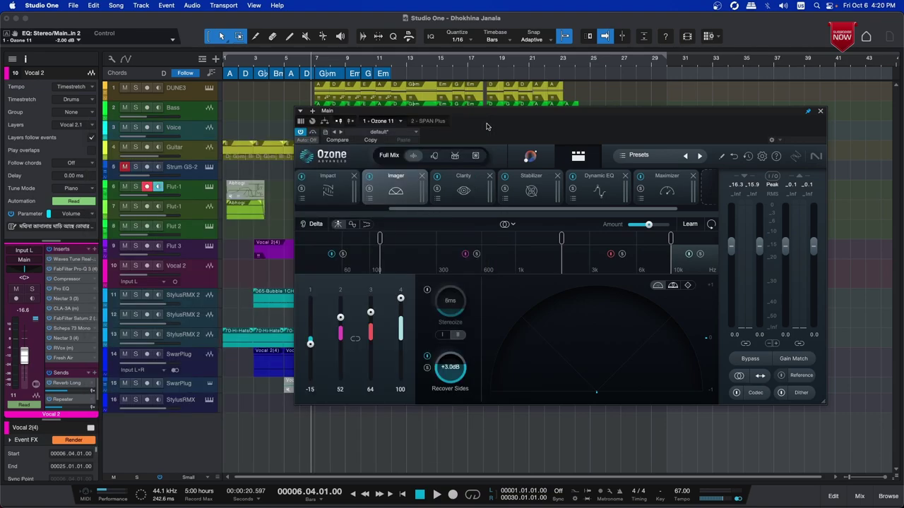
pyautogui.click(820, 112)
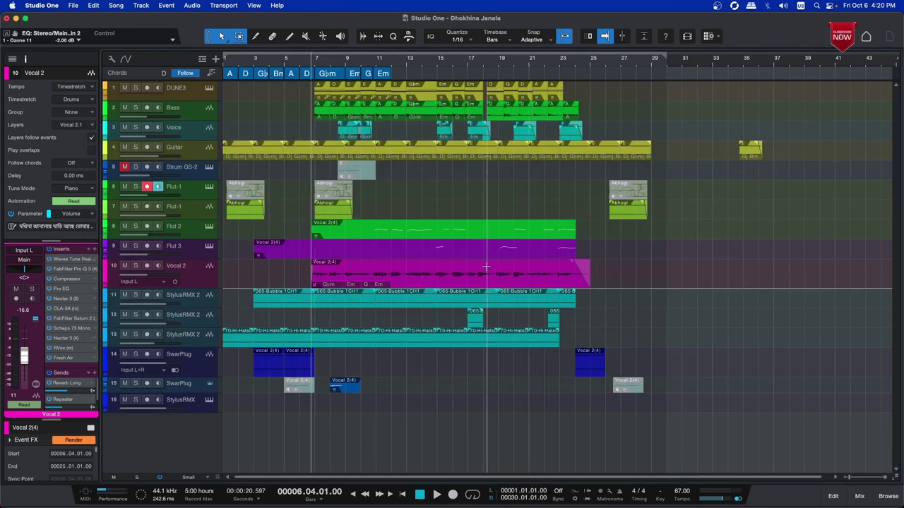
# Solo the Guitar track and start playback from the beginning of the song.
pyautogui.click(202, 153)
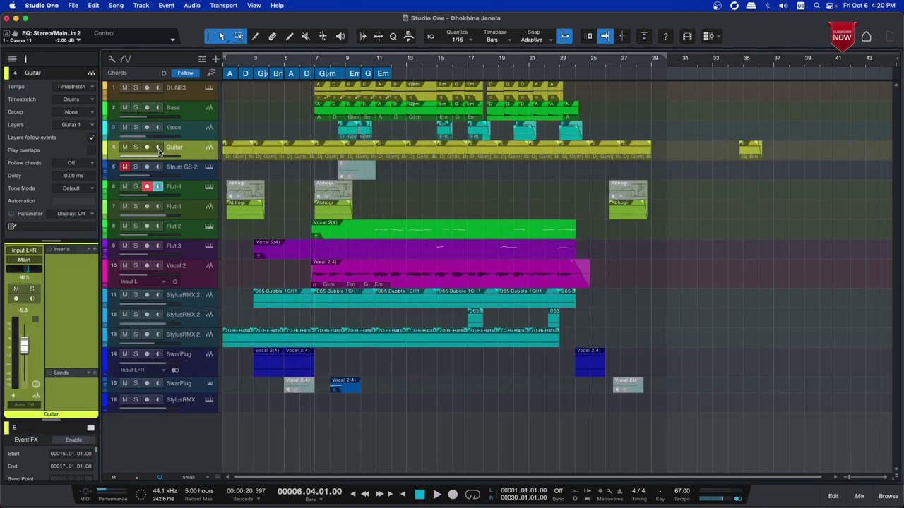
pyautogui.click(136, 147)
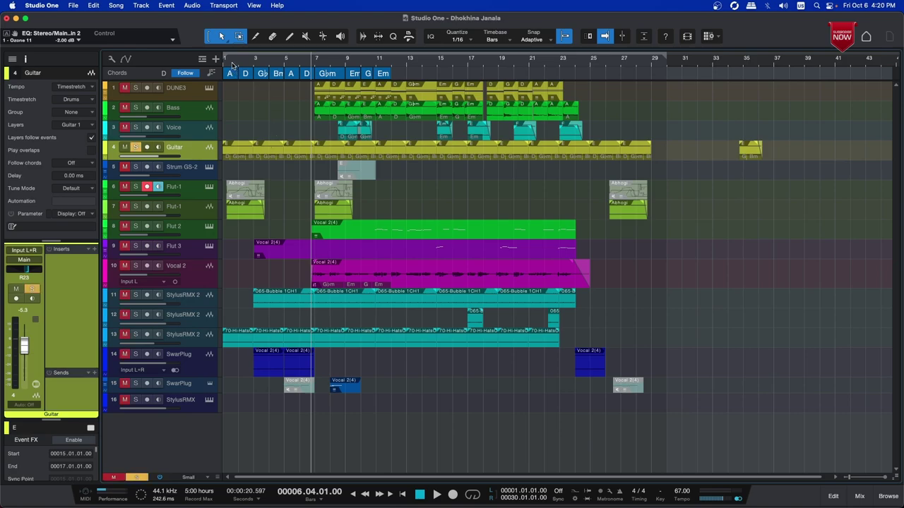
pyautogui.click(230, 61)
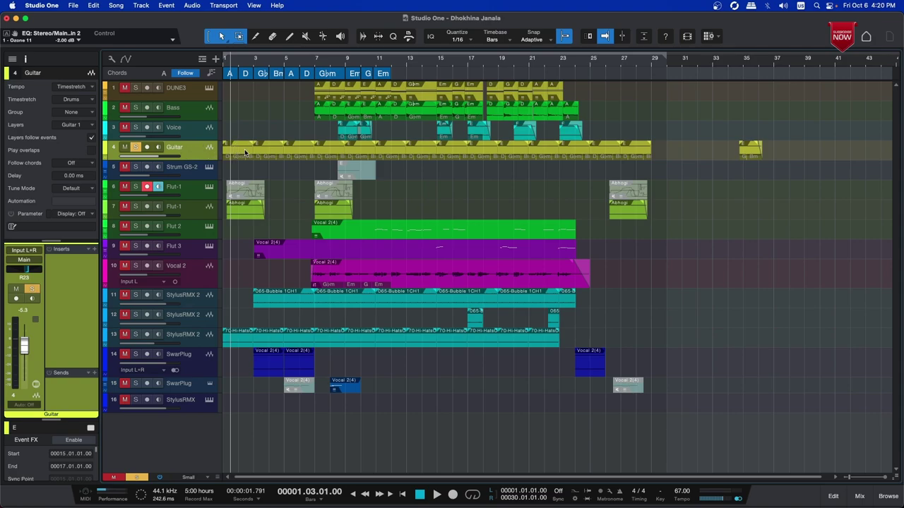
pyautogui.click(226, 62)
pyautogui.press('space')
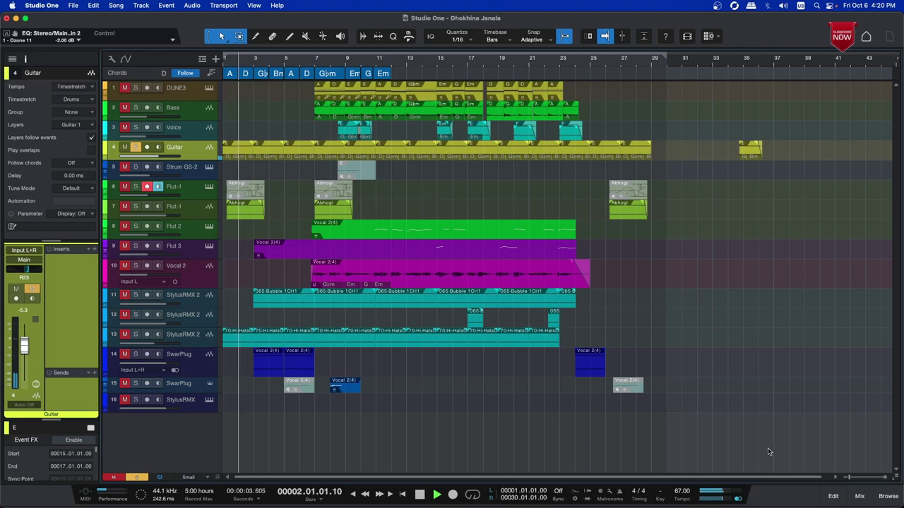
# Open SPAN Plus from the Main channel and watch its Correlation Meter while the soloed guitar plays.
pyautogui.click(859, 497)
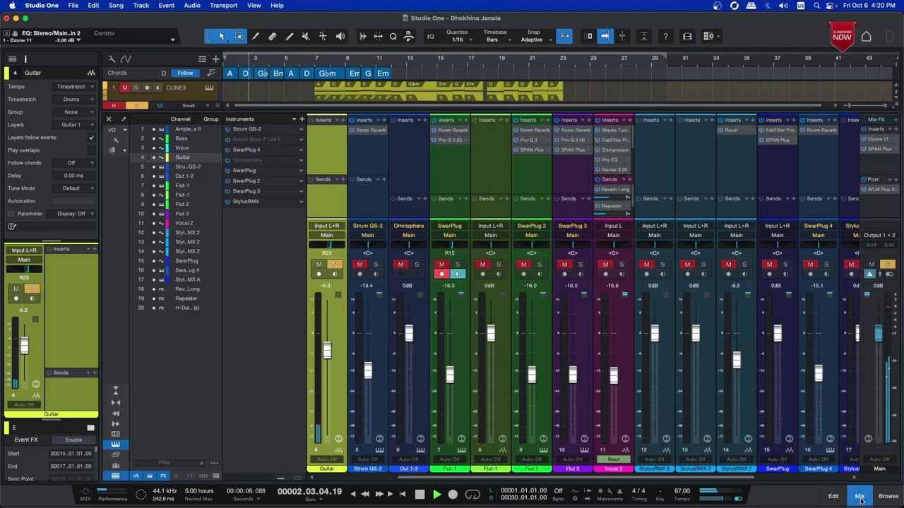
pyautogui.click(876, 149)
pyautogui.click(859, 494)
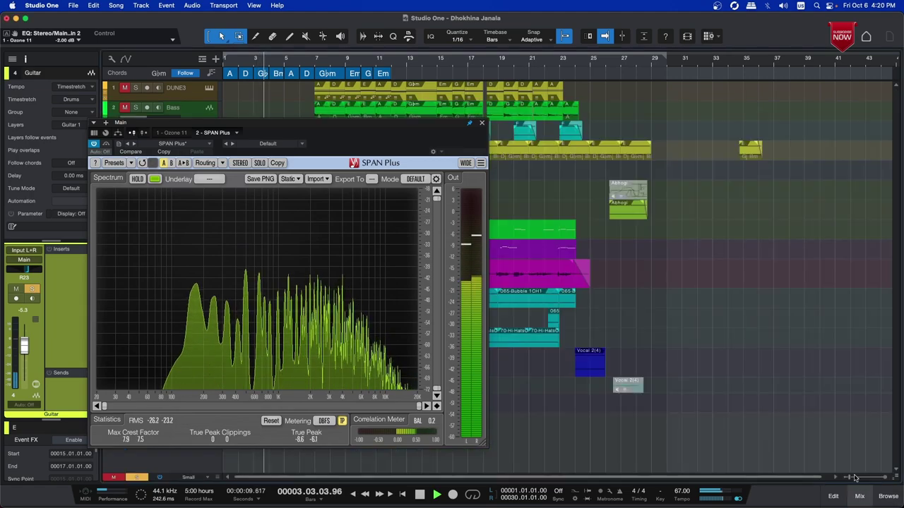
pyautogui.moveTo(406, 125); pyautogui.dragTo(504, 139)
pyautogui.press('space')
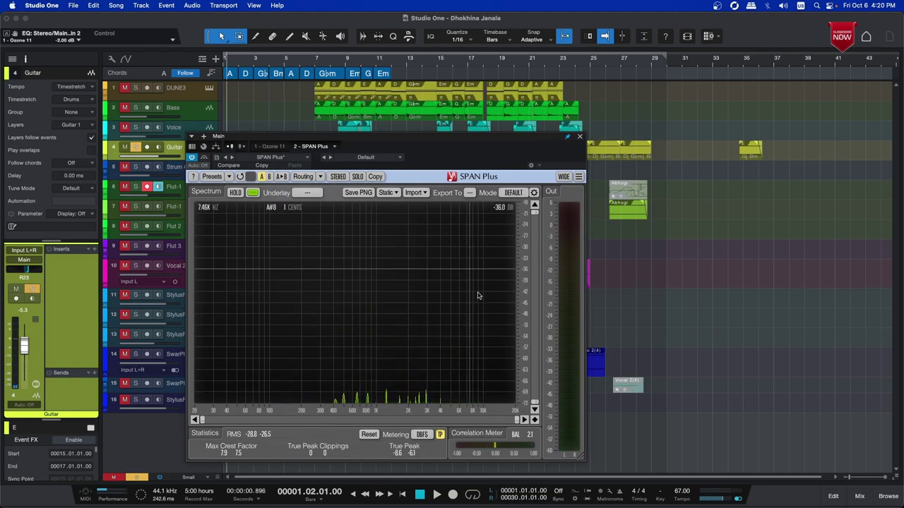
pyautogui.moveTo(432, 139); pyautogui.dragTo(518, 128)
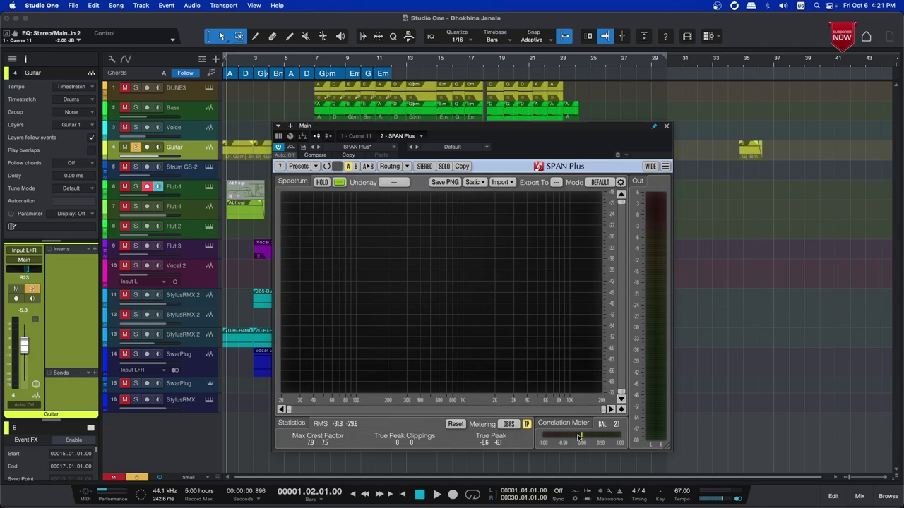
pyautogui.press('space')
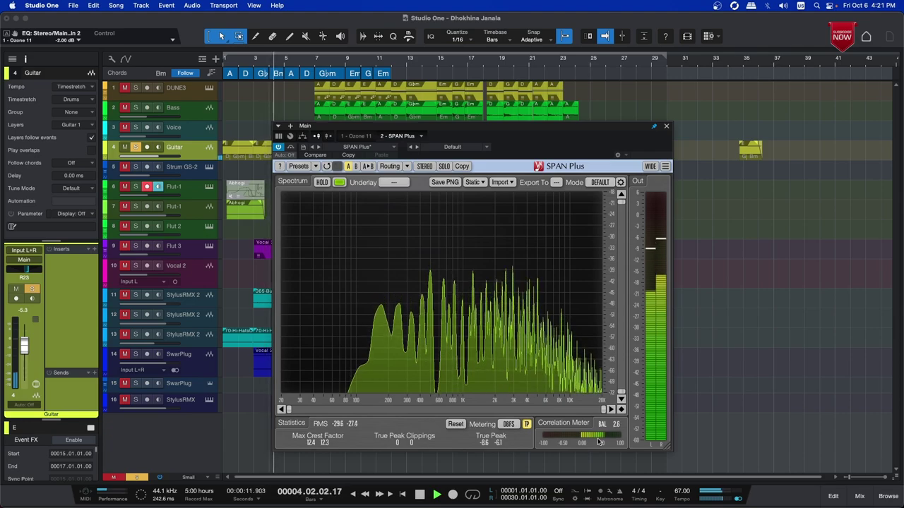
pyautogui.press('space')
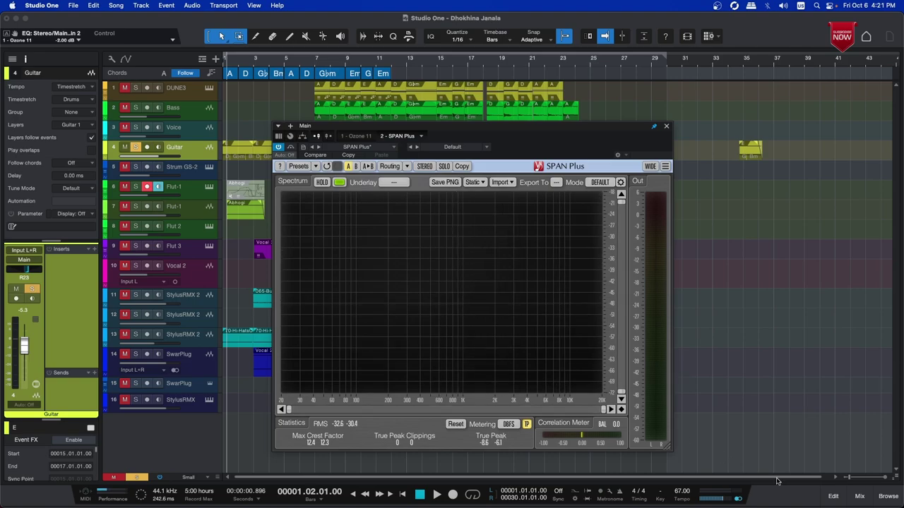
# Find PHA-979 in the Voxengo folder of the effects browser, collapsing the iZotope folder.
pyautogui.click(860, 497)
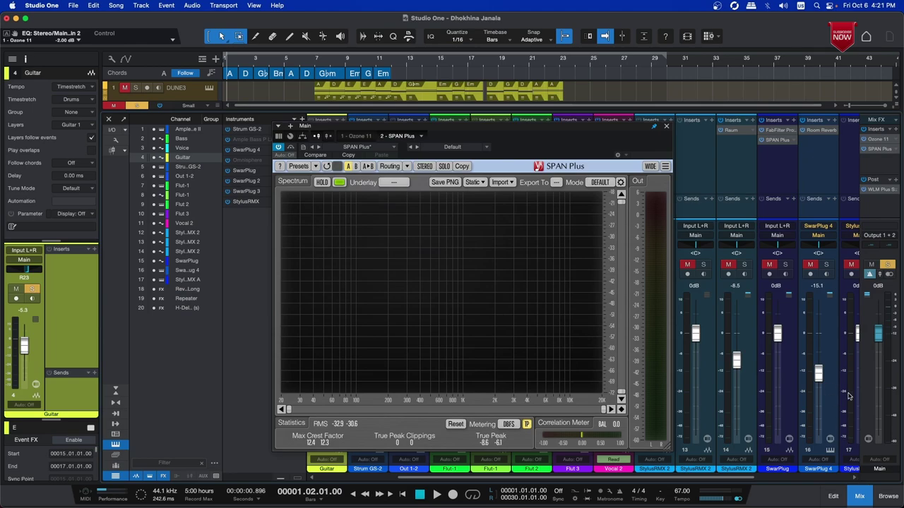
pyautogui.click(887, 496)
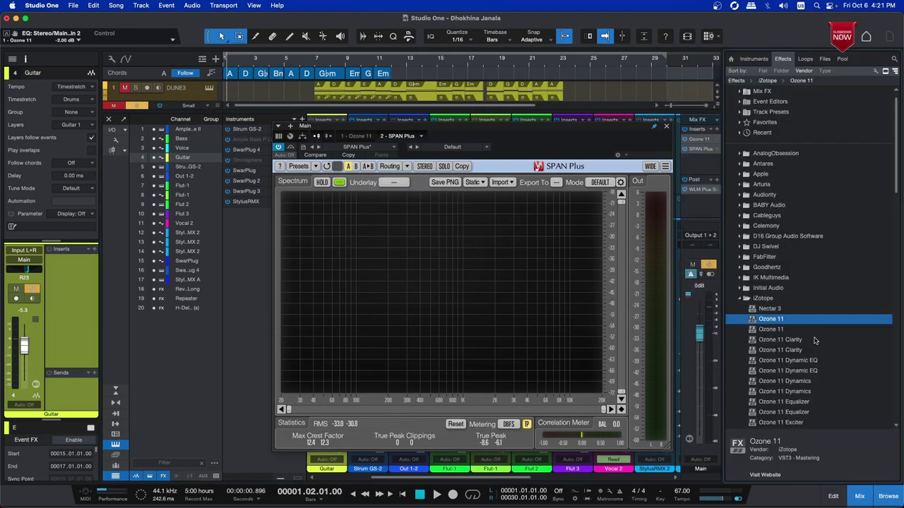
pyautogui.click(741, 302)
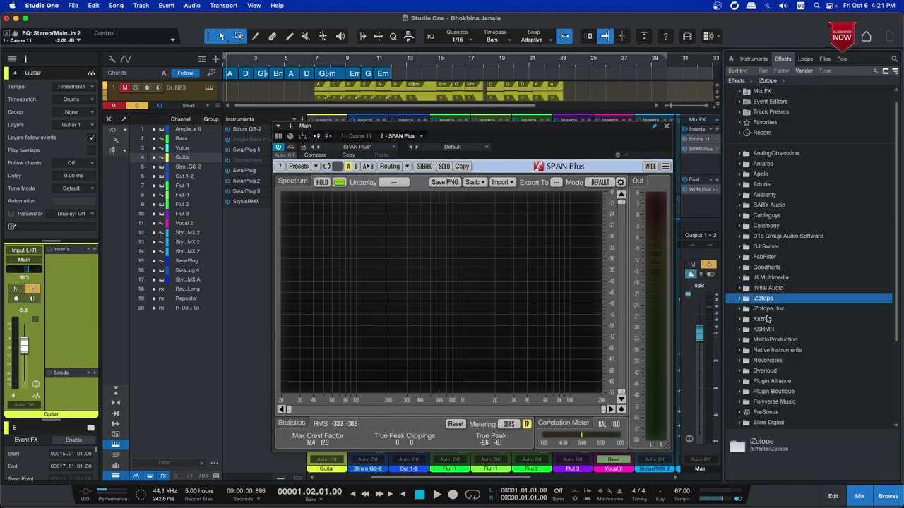
pyautogui.scroll(-5, 791, 361)
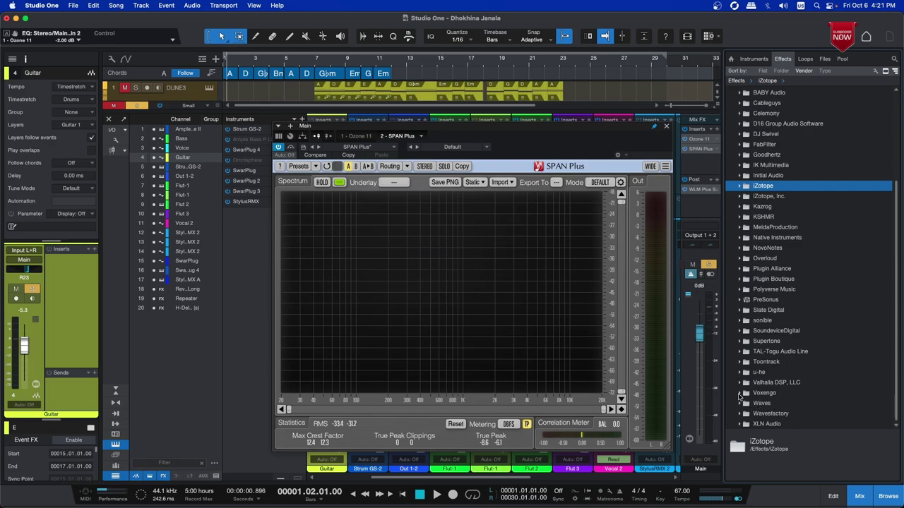
pyautogui.click(739, 395)
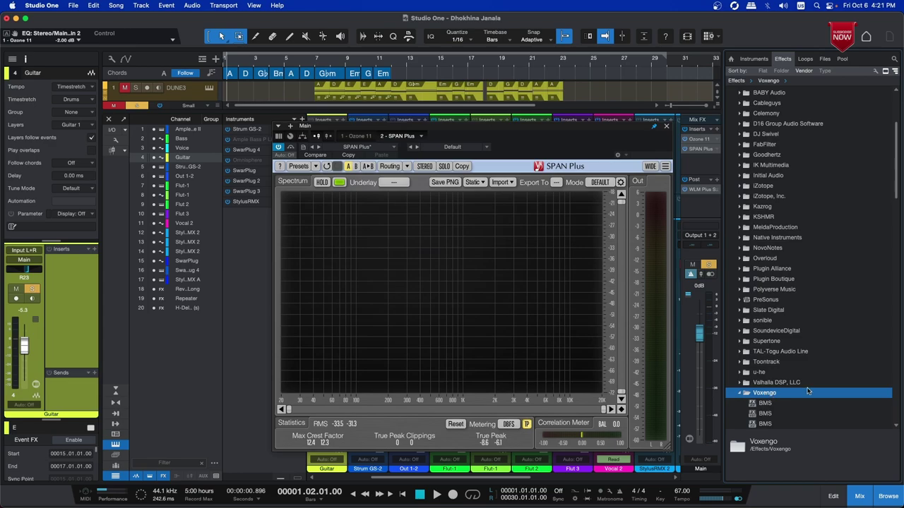
pyautogui.scroll(-8, 809, 388)
pyautogui.scroll(-3, 804, 383)
pyautogui.scroll(-7, 800, 379)
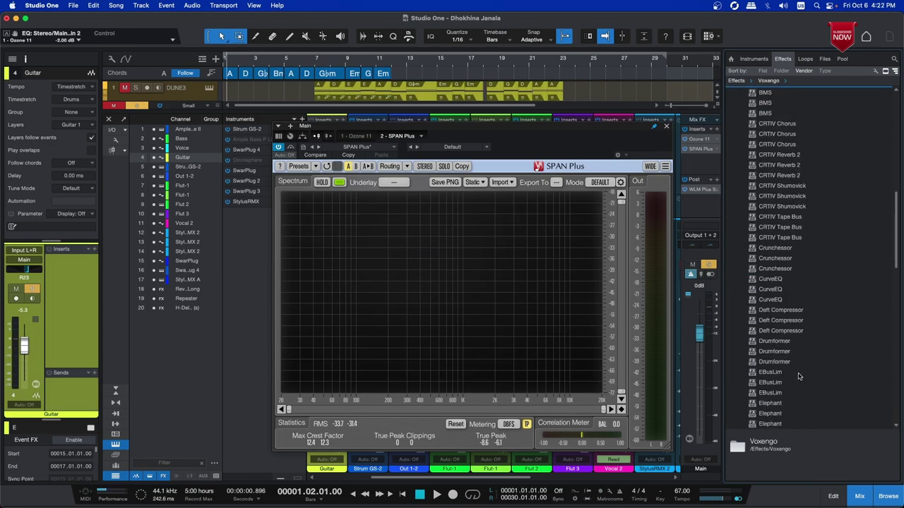
pyautogui.scroll(-5, 797, 379)
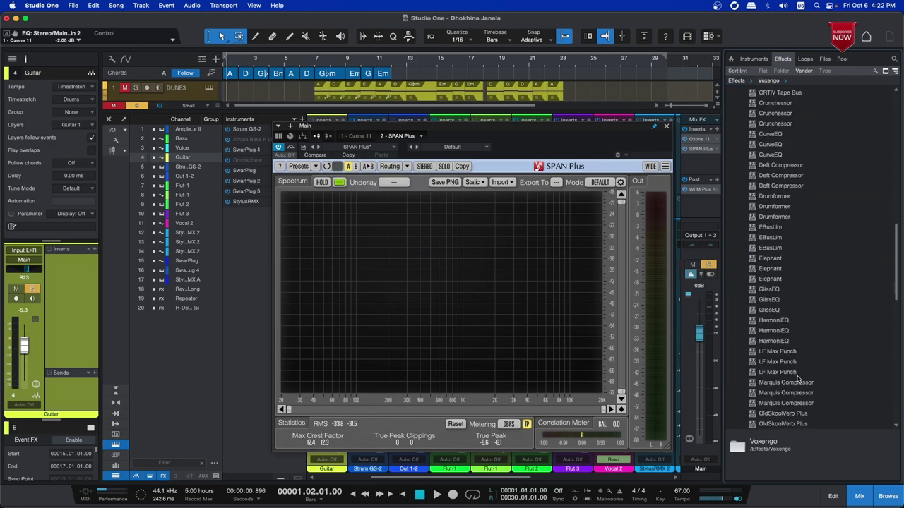
pyautogui.scroll(-4, 795, 346)
pyautogui.scroll(-3, 795, 336)
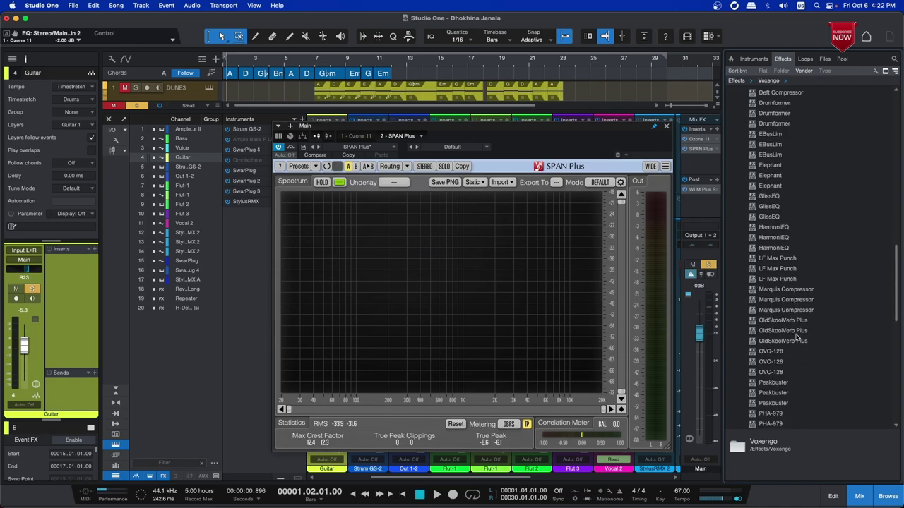
pyautogui.scroll(-4, 796, 337)
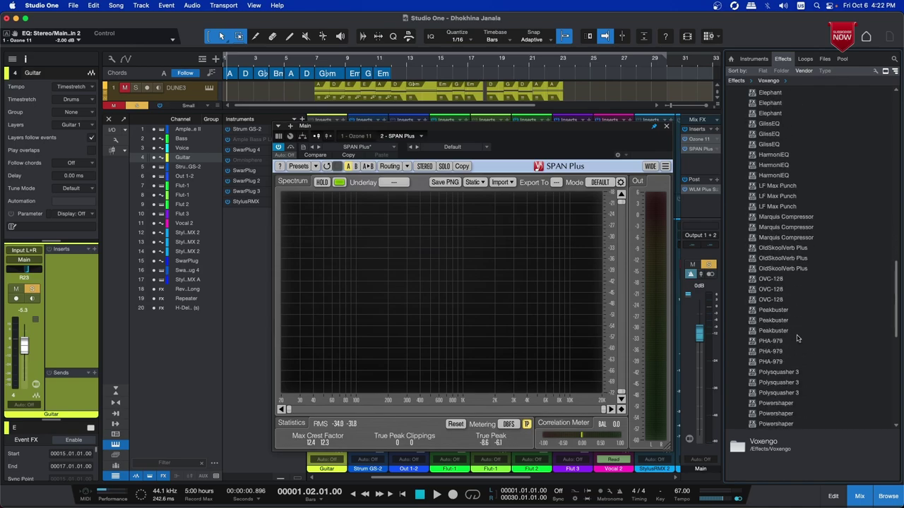
pyautogui.click(757, 342)
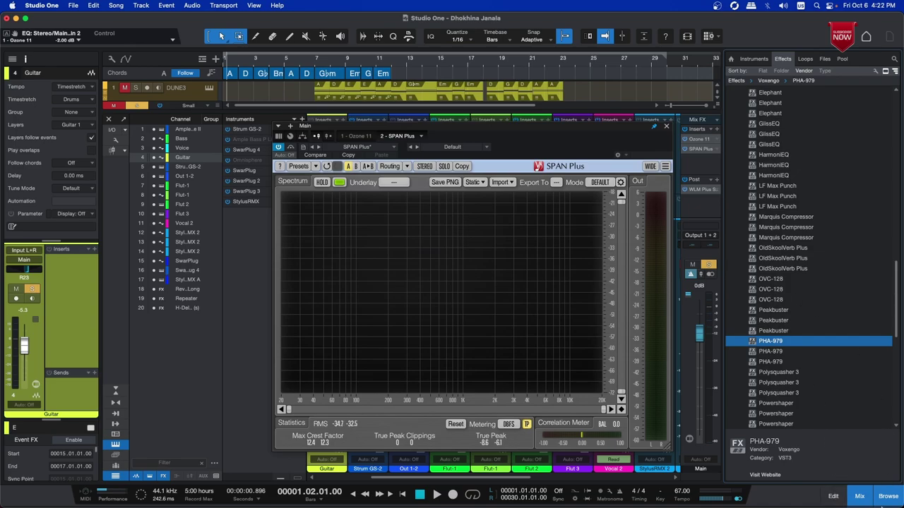
# Insert PHA-979 on the Guitar track, place its window over SPAN Plus, and set its Side Mix to 34.6%.
pyautogui.click(862, 501)
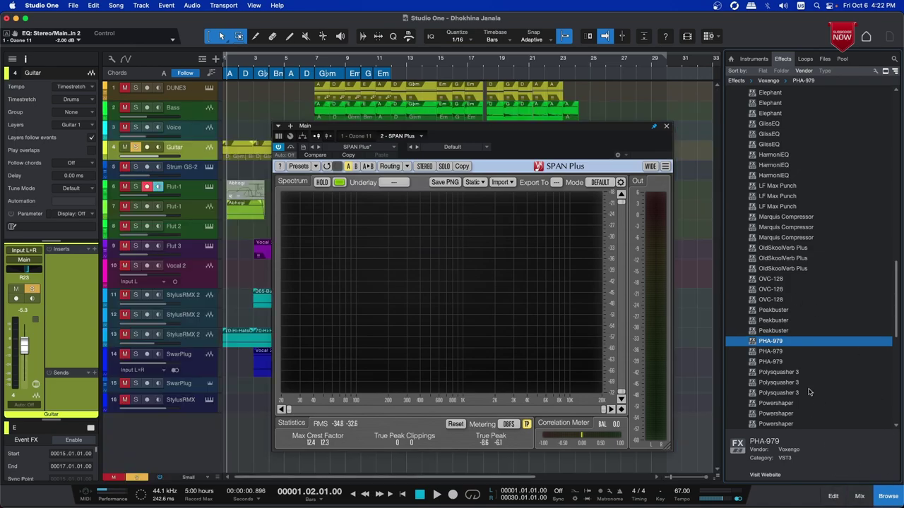
pyautogui.moveTo(753, 344); pyautogui.dragTo(70, 271)
pyautogui.moveTo(436, 111); pyautogui.dragTo(497, 134)
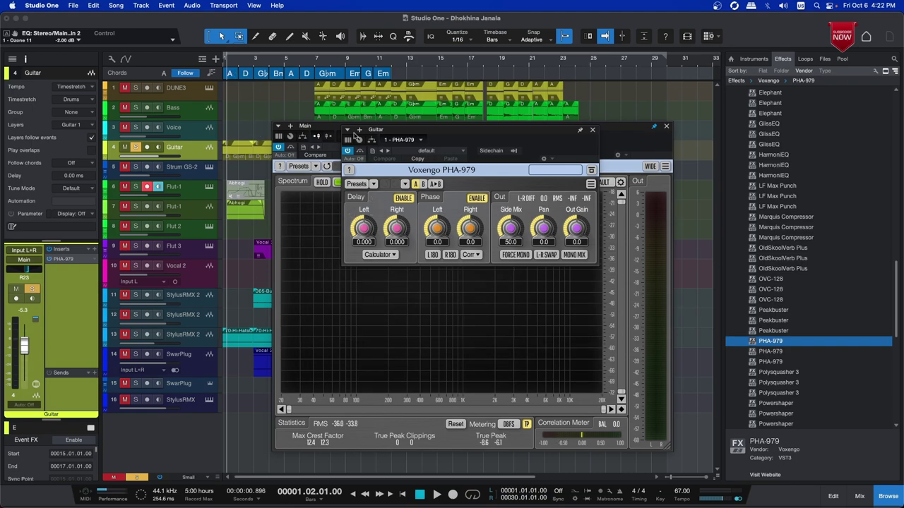
pyautogui.moveTo(415, 134); pyautogui.dragTo(401, 136)
pyautogui.click(495, 229)
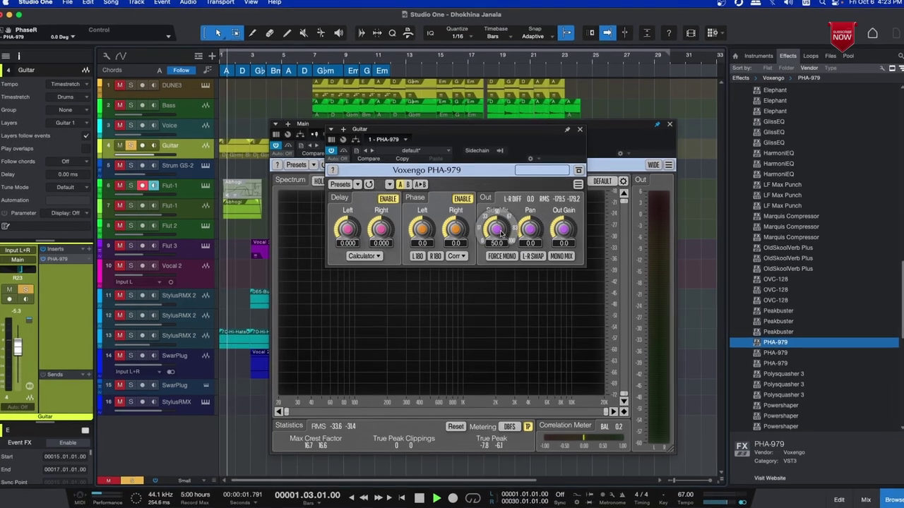
pyautogui.moveTo(500, 234); pyautogui.dragTo(500, 249)
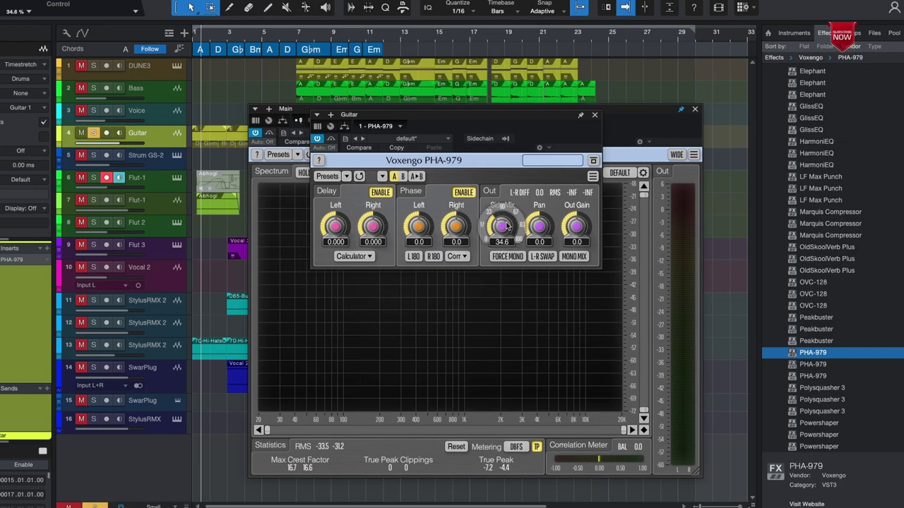
# Check the guitar's correlation in SPAN Plus with PHA-979 bypassed, and close both plug-in windows with PHA-979 switched back on.
pyautogui.press('space')
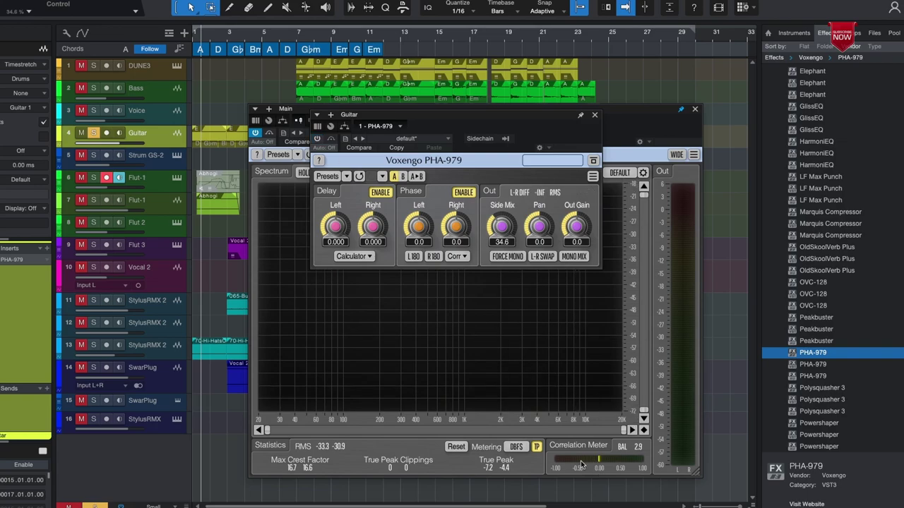
pyautogui.press('space')
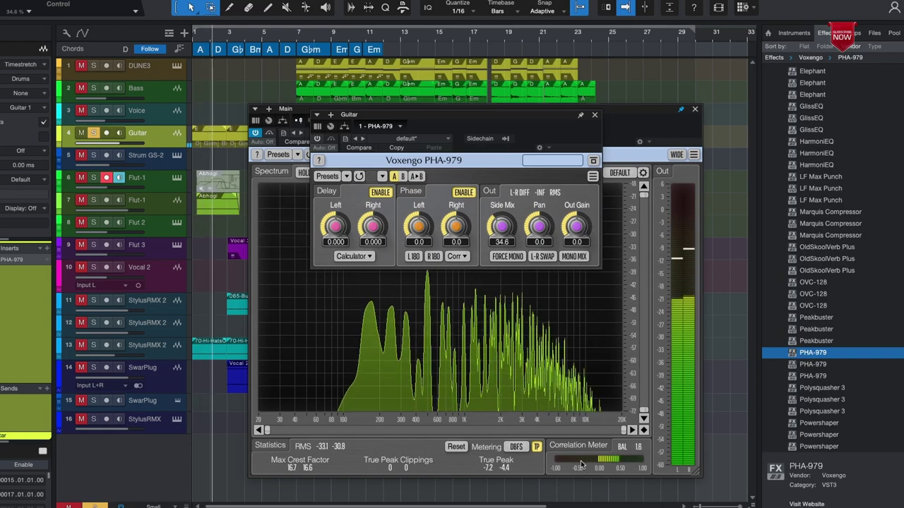
pyautogui.press('space')
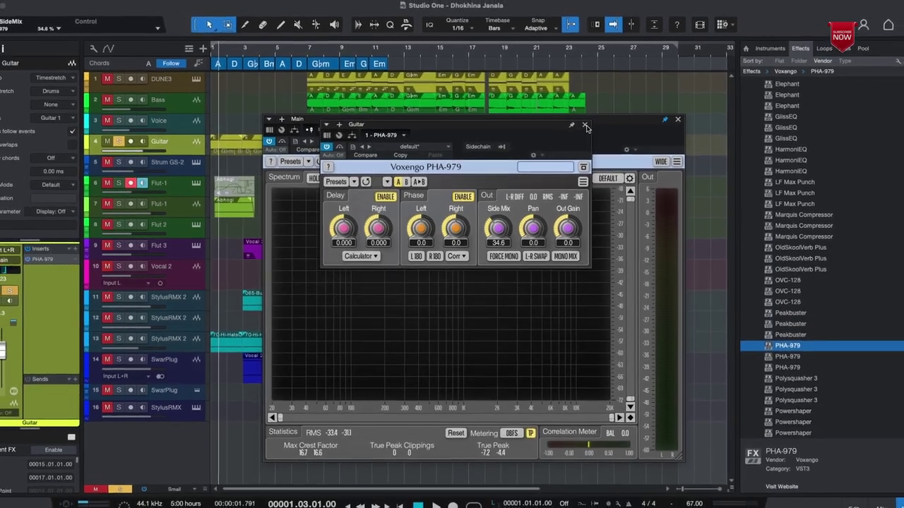
pyautogui.click(591, 120)
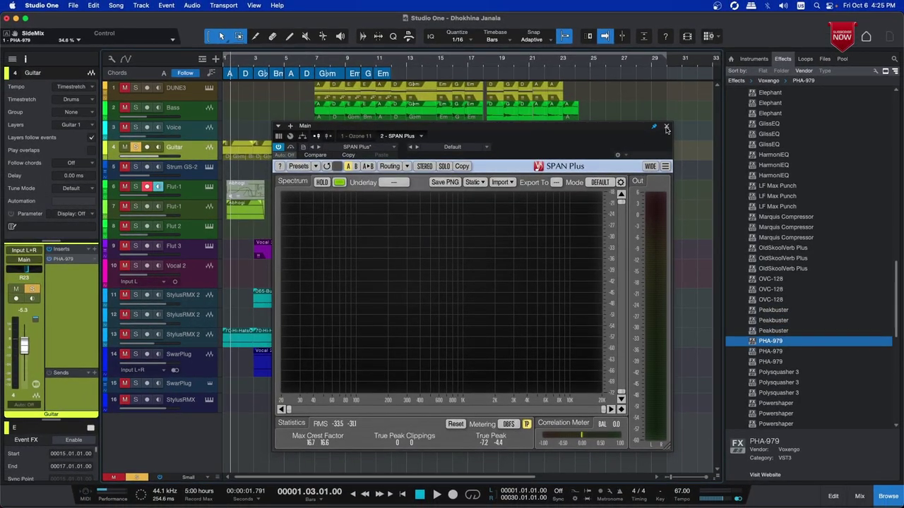
pyautogui.click(666, 127)
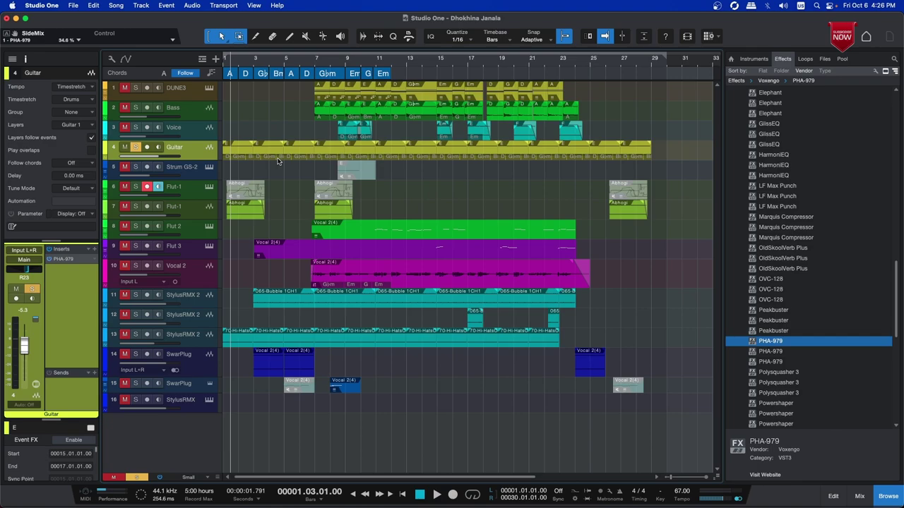
# Turn off the Guitar track's solo, and solo the Flut-1 audio track before returning to the full mix.
pyautogui.click(197, 215)
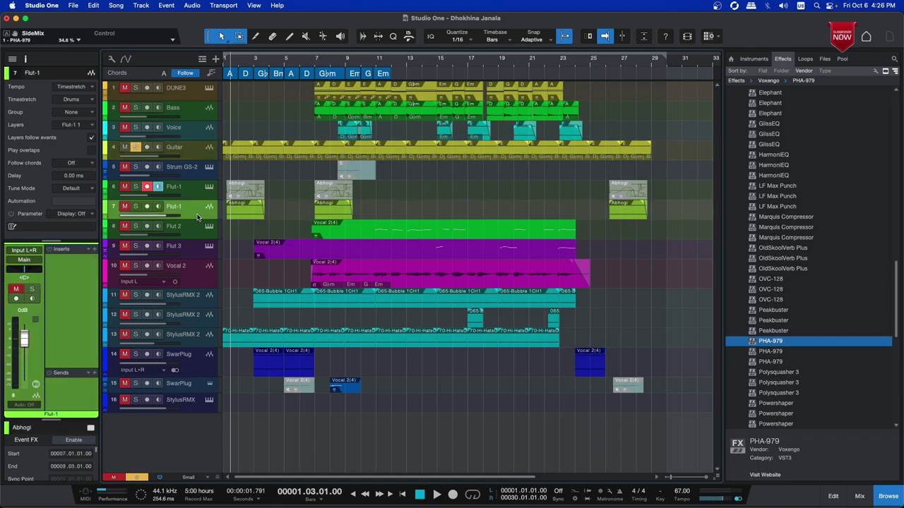
pyautogui.click(135, 147)
pyautogui.click(136, 206)
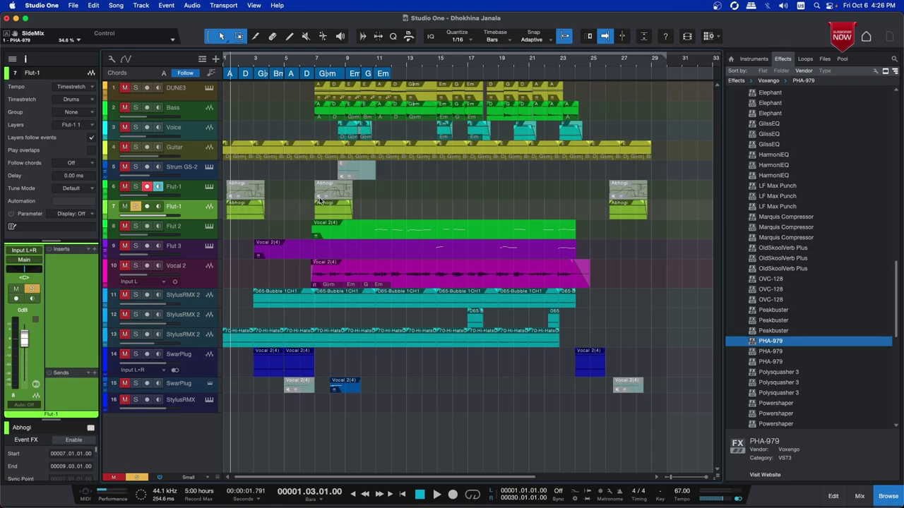
pyautogui.click(136, 206)
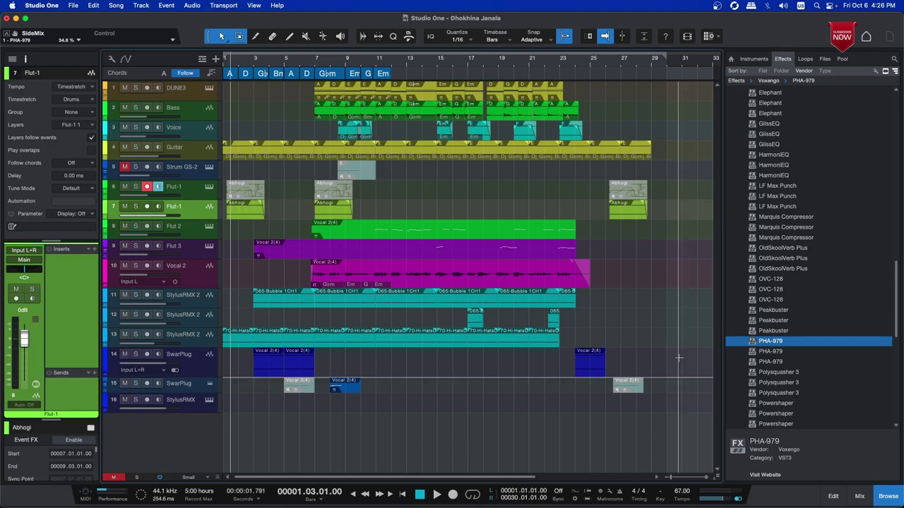
# Show the mixer without the browser, open Ozone 11 from the Main channel, and audition the mix from bar 6 beat 3.
pyautogui.click(859, 496)
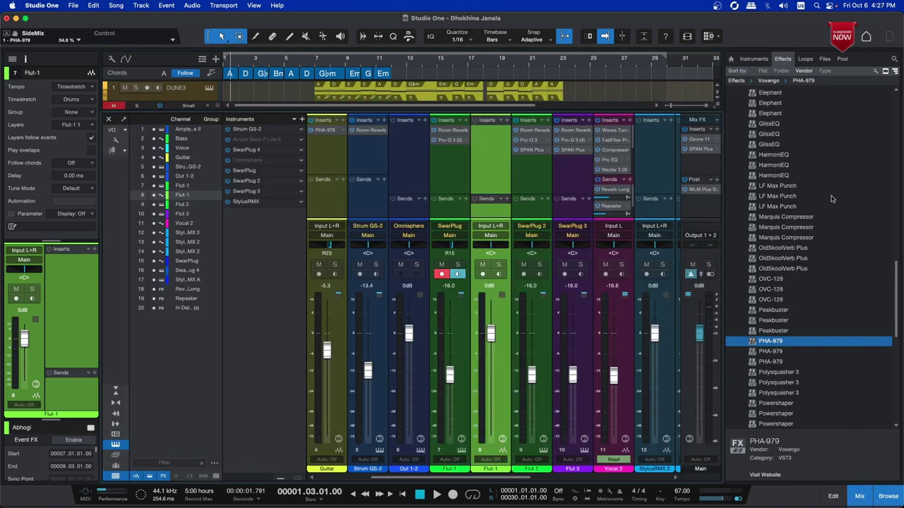
pyautogui.click(887, 497)
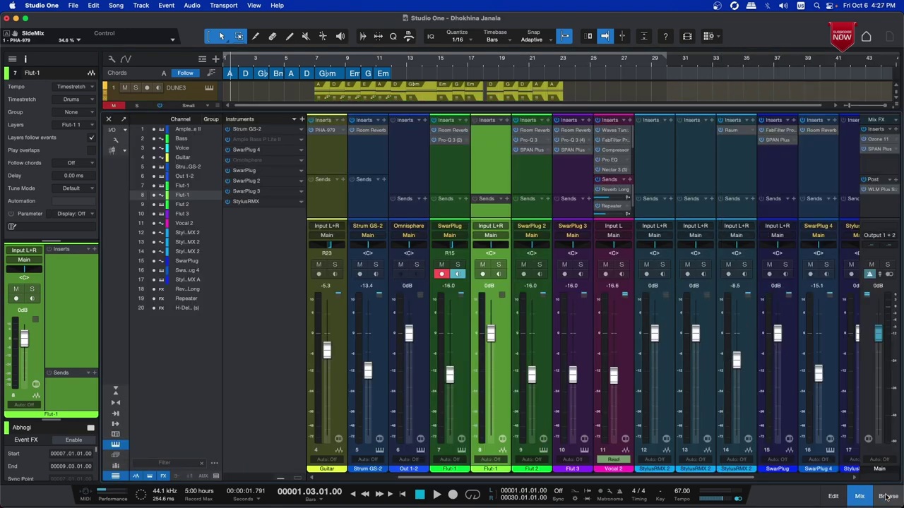
pyautogui.click(872, 140)
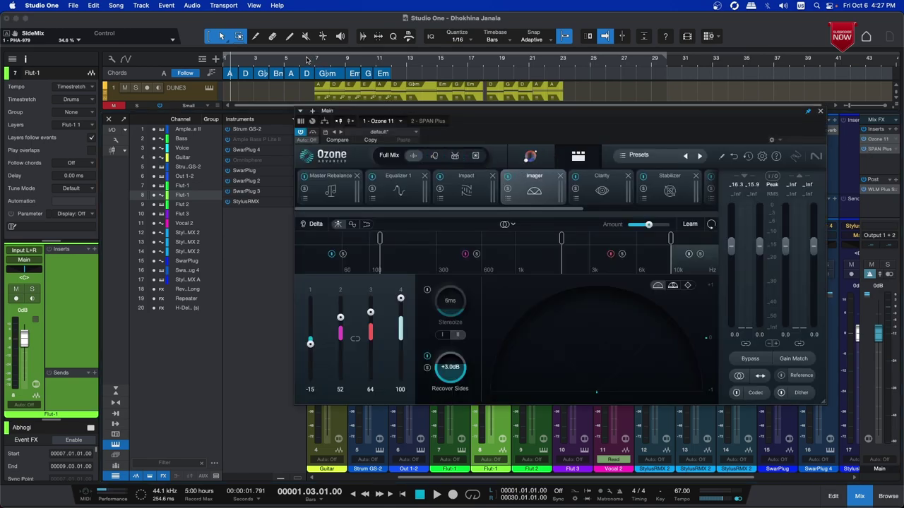
pyautogui.click(306, 59)
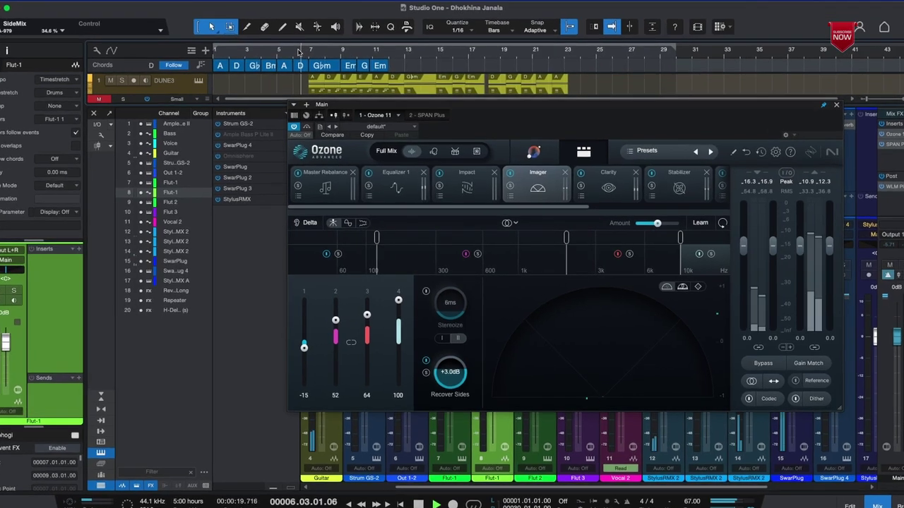
pyautogui.press('space')
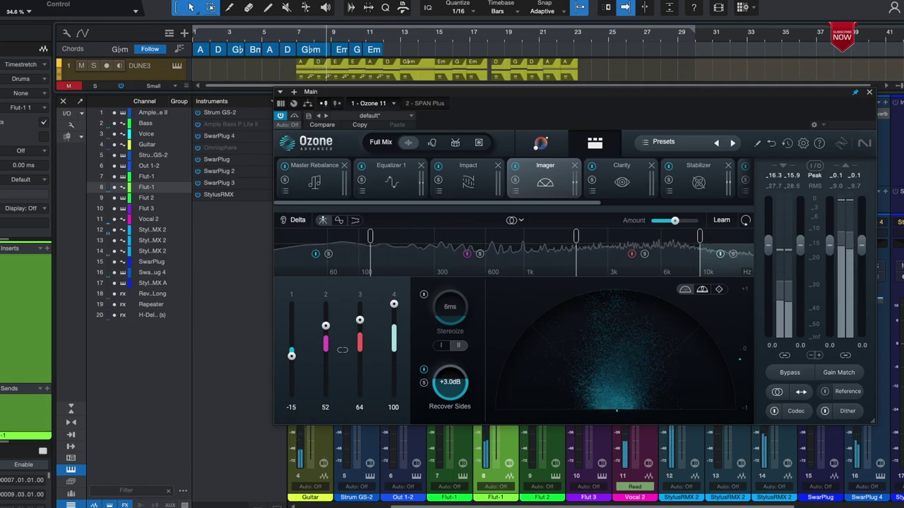
# Hide the mixer and narrow band 1 of Ozone's Imager to -40.
pyautogui.press('F3')
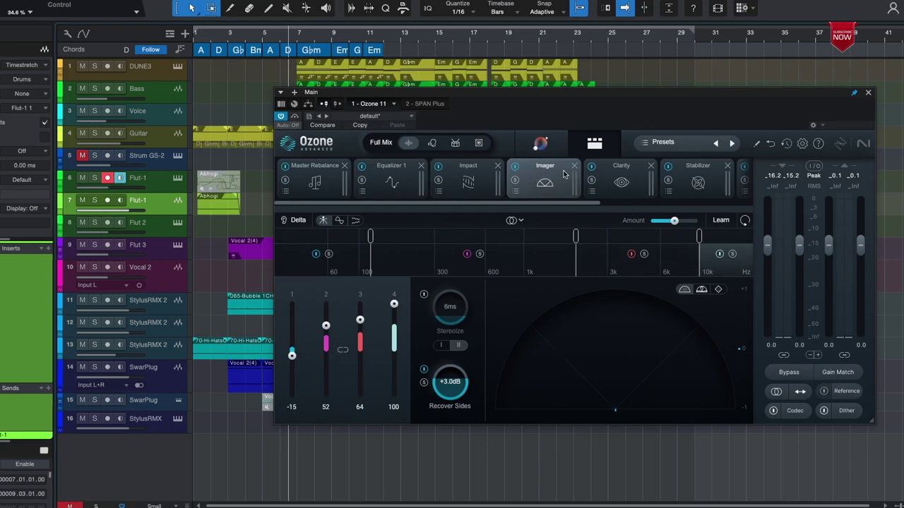
pyautogui.moveTo(572, 99); pyautogui.dragTo(541, 99)
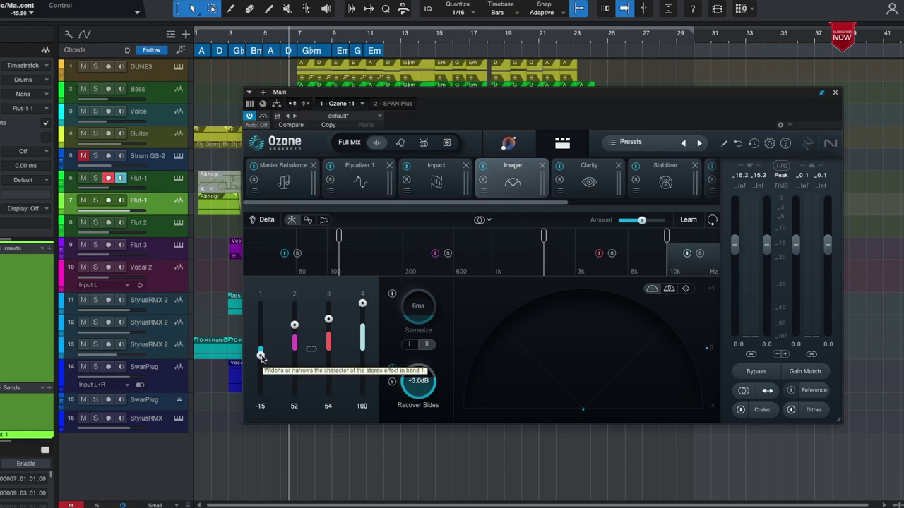
pyautogui.moveTo(261, 357); pyautogui.dragTo(261, 368)
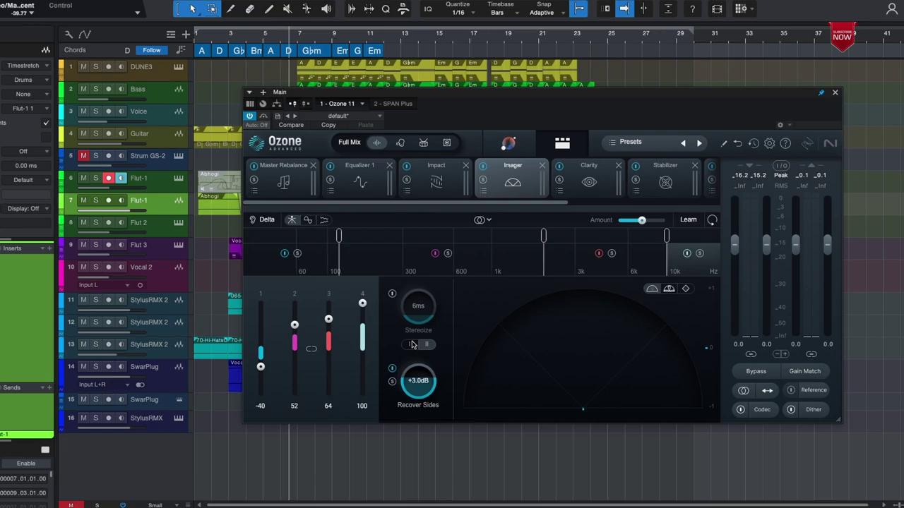
# Play the mix and reduce the stereo width of Imager band 2 to 12.
pyautogui.press('space')
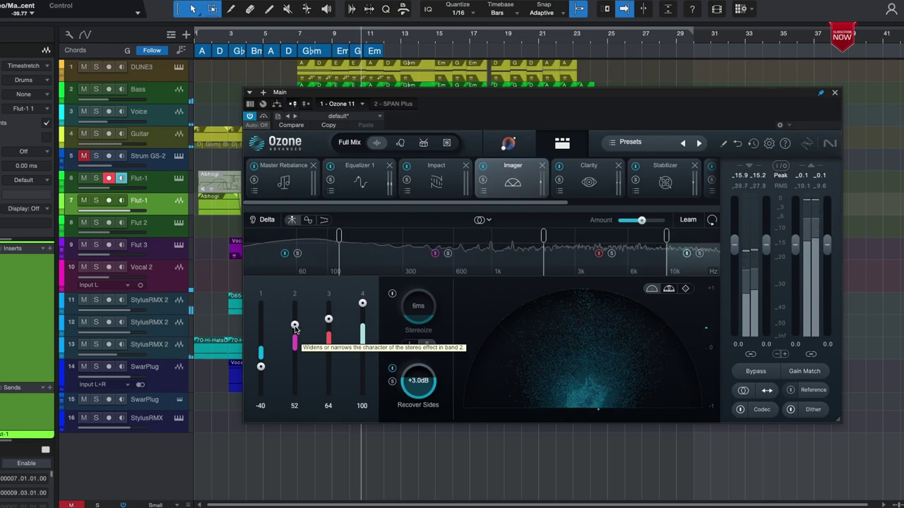
pyautogui.moveTo(295, 326); pyautogui.dragTo(295, 341)
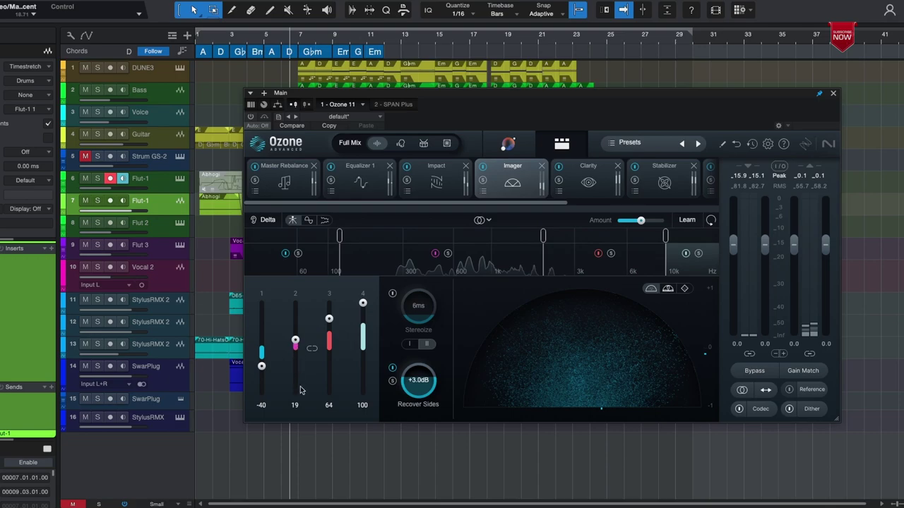
pyautogui.moveTo(296, 342)
pyautogui.mouseDown()
pyautogui.moveTo(297, 324)
pyautogui.moveTo(296, 345)
pyautogui.mouseUp()
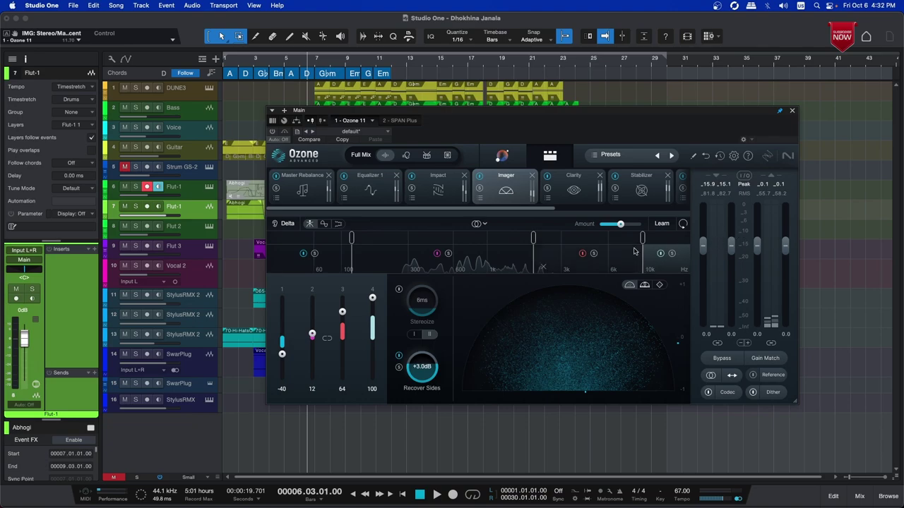
pyautogui.moveTo(561, 115); pyautogui.dragTo(545, 116)
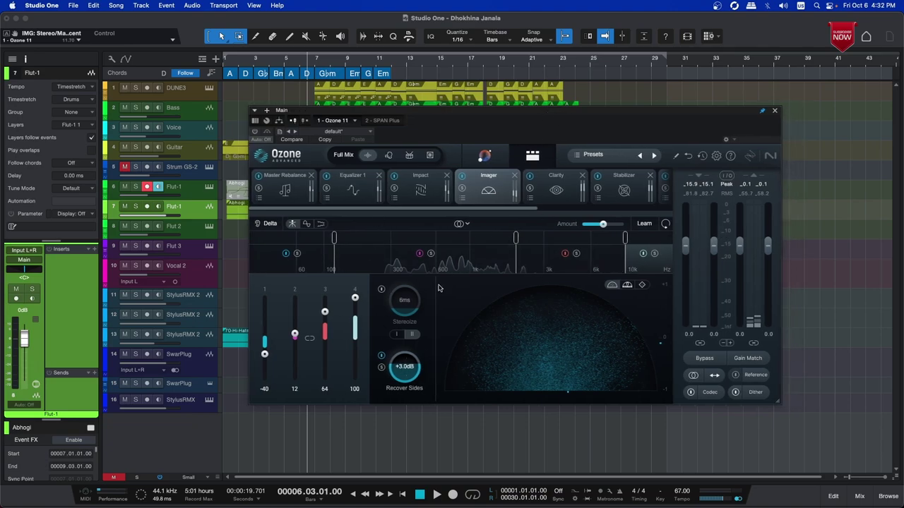
# Review the settings of Ozone's Equalizer 1, Impact and Maximizer modules.
pyautogui.click(348, 181)
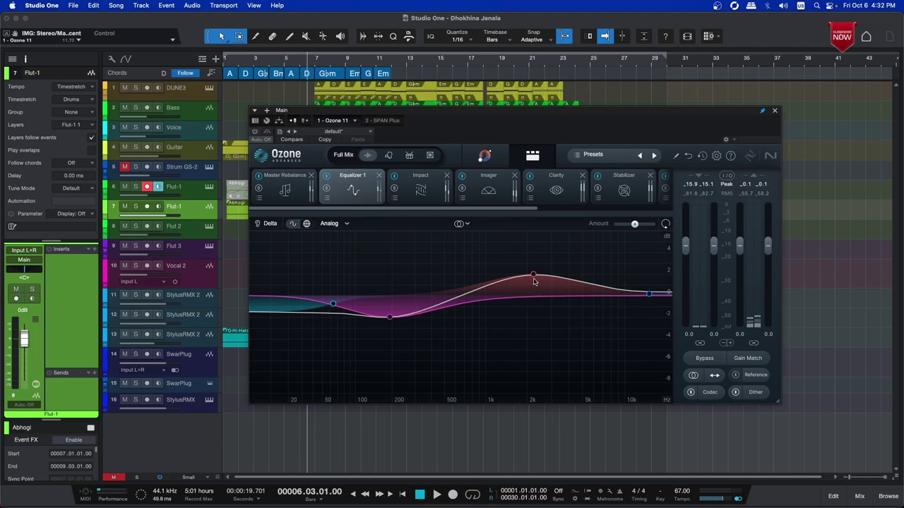
pyautogui.click(425, 188)
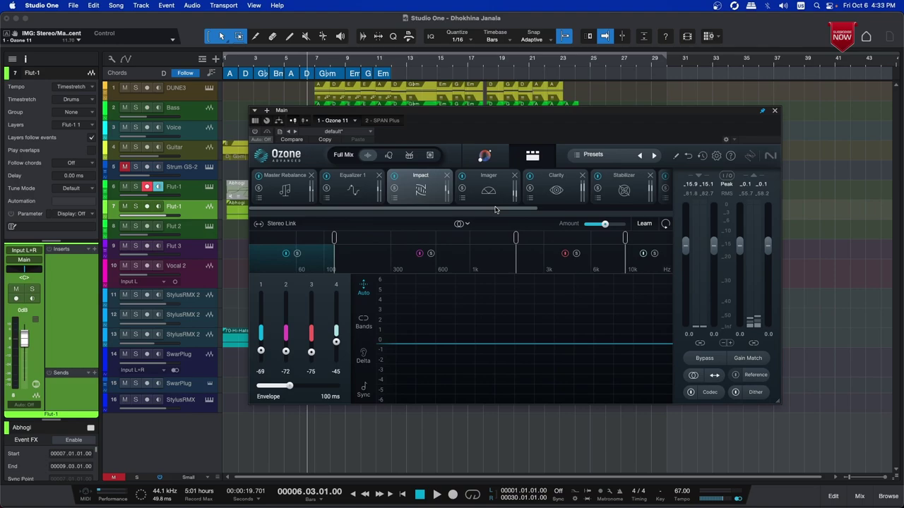
pyautogui.moveTo(513, 210); pyautogui.dragTo(615, 216)
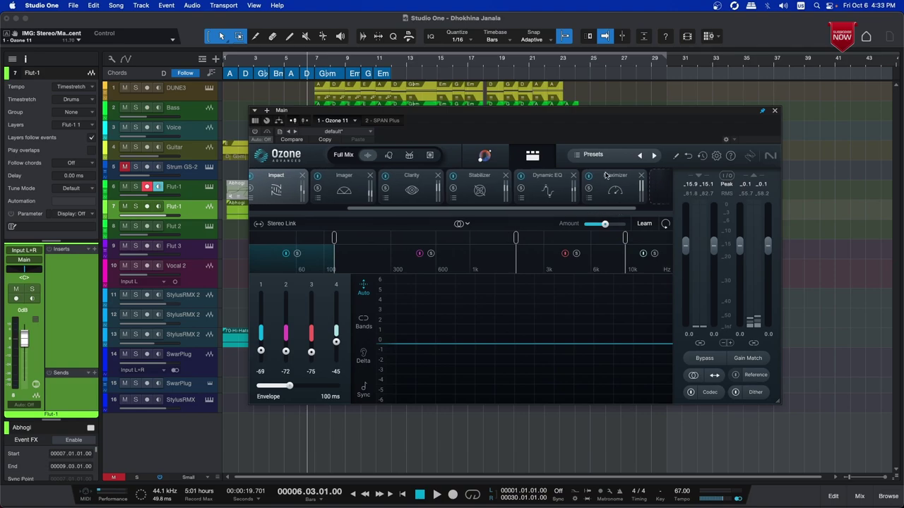
pyautogui.click(607, 180)
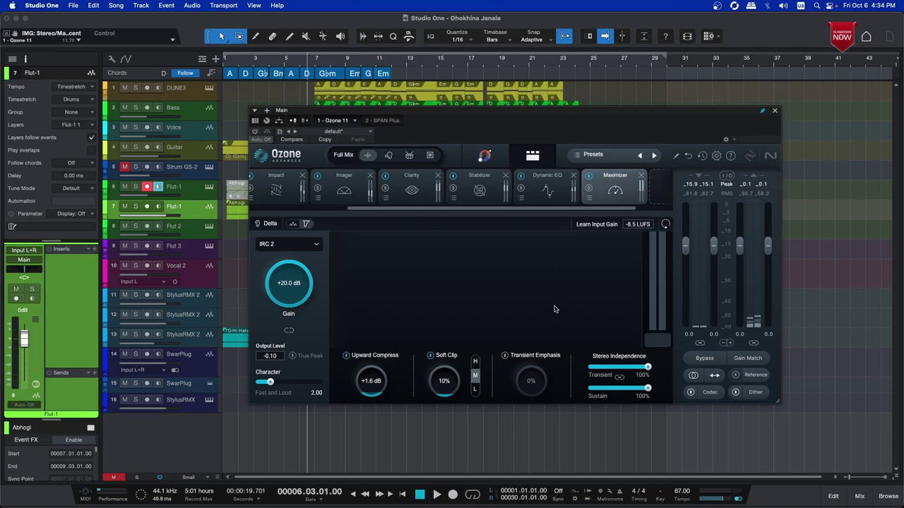
pyautogui.moveTo(503, 114); pyautogui.dragTo(491, 118)
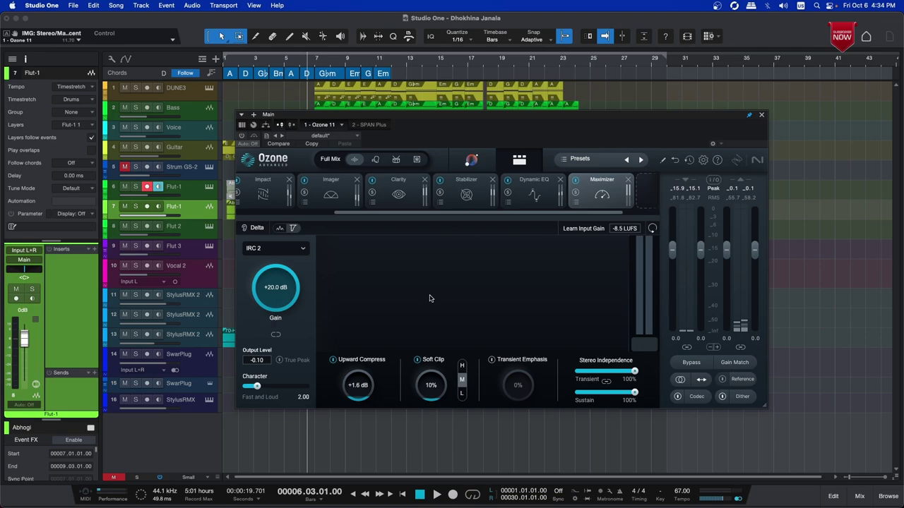
# Play the mix from bar 7 with Ozone 11 bypassed, and replay it with Ozone 11 switched on.
pyautogui.click(303, 62)
pyautogui.click(314, 62)
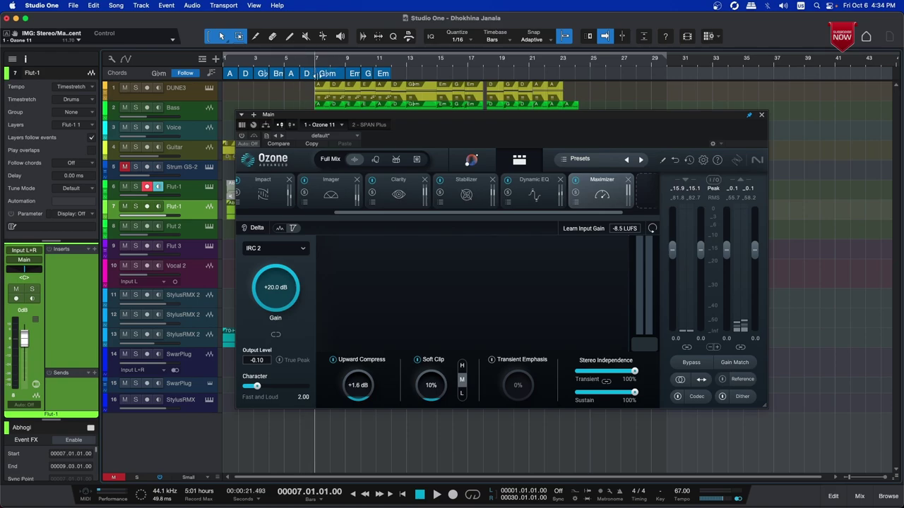
pyautogui.press('space')
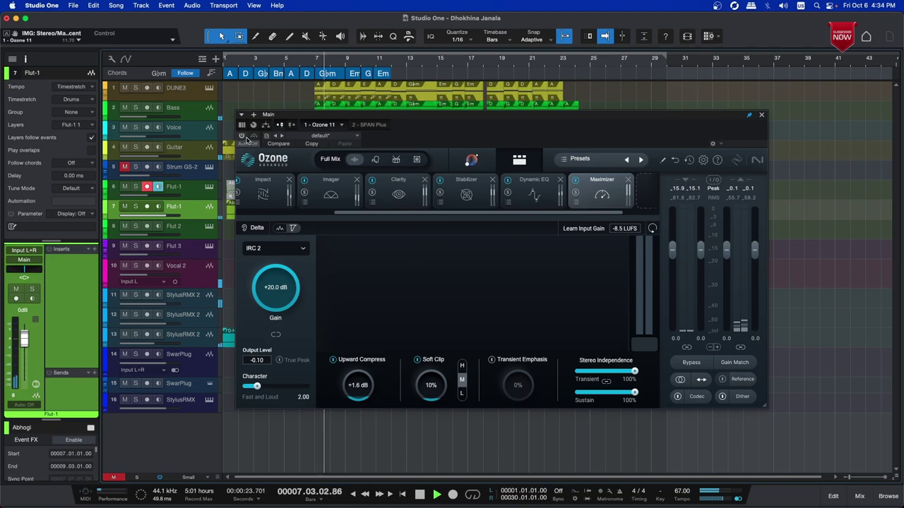
pyautogui.press('space')
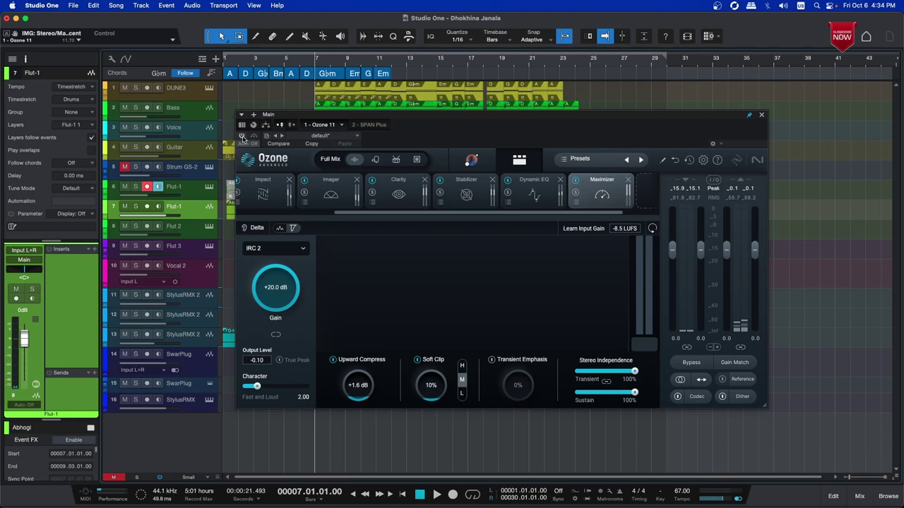
pyautogui.click(242, 136)
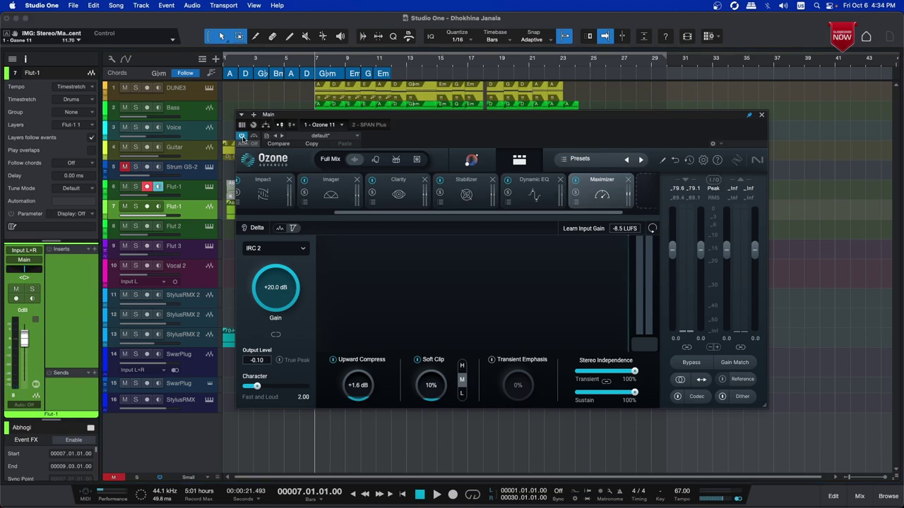
pyautogui.press('space')
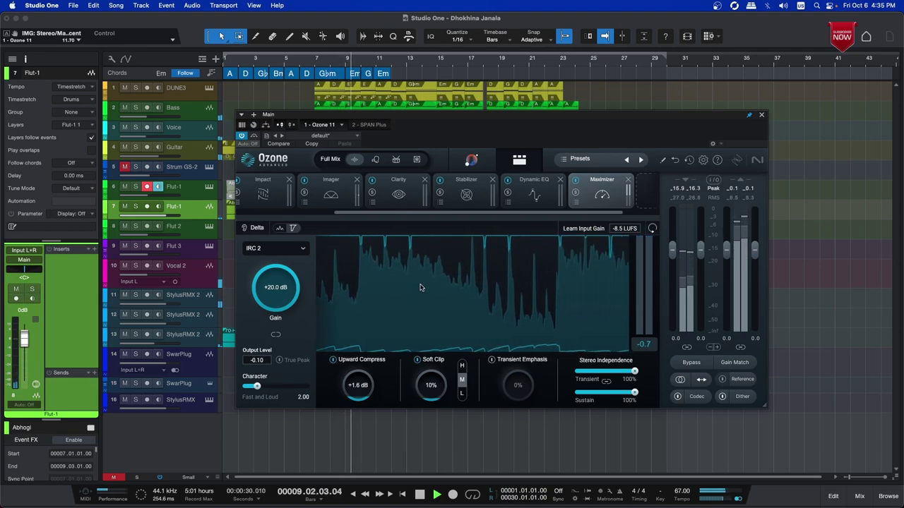
# Check the Clarity and Imager modules and SPAN Plus's Correlation Meter during playback, and stop playback back in Ozone 11.
pyautogui.click(394, 185)
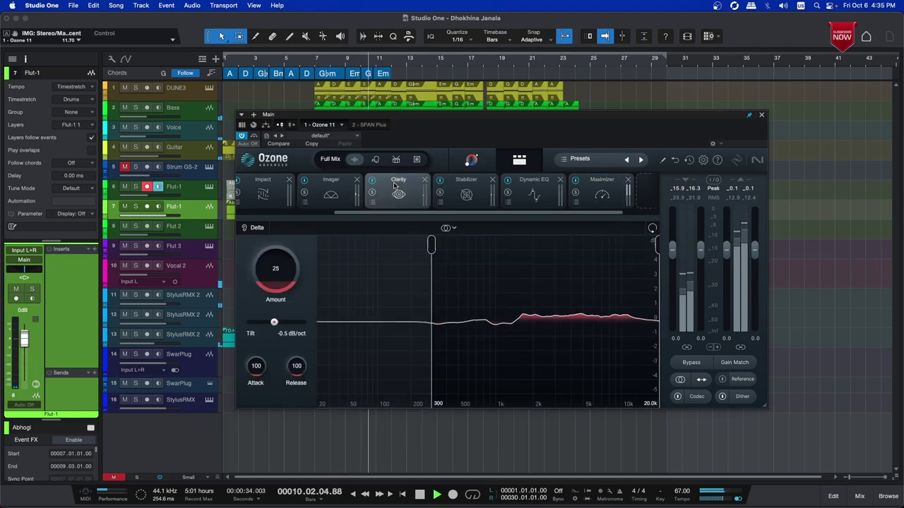
pyautogui.click(340, 186)
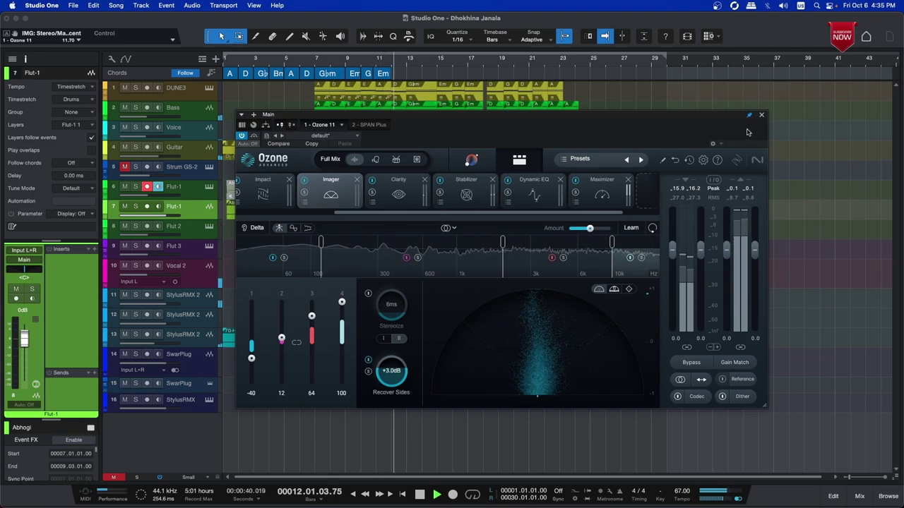
pyautogui.click(405, 160)
pyautogui.click(405, 160)
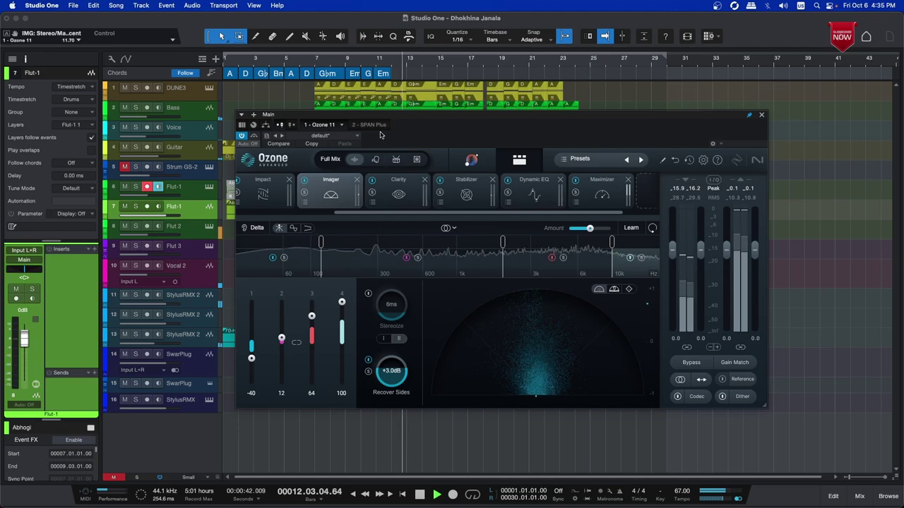
pyautogui.click(367, 125)
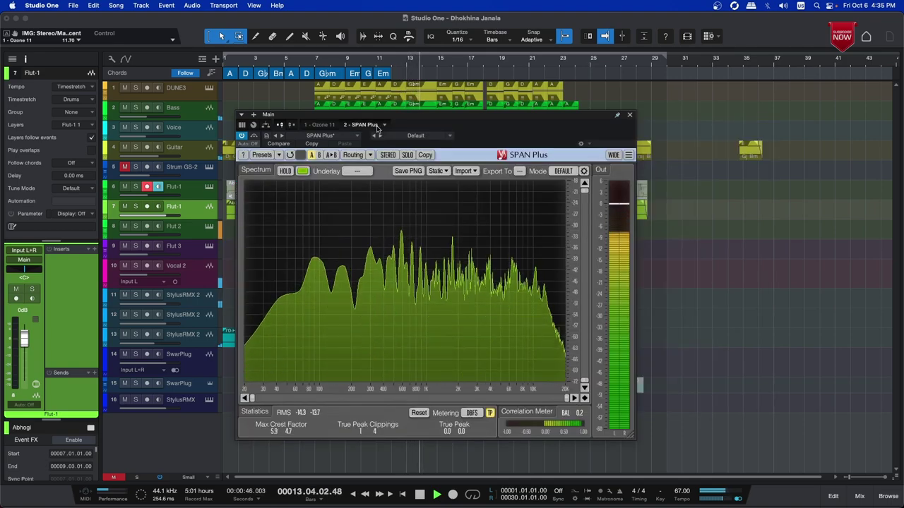
pyautogui.click(321, 125)
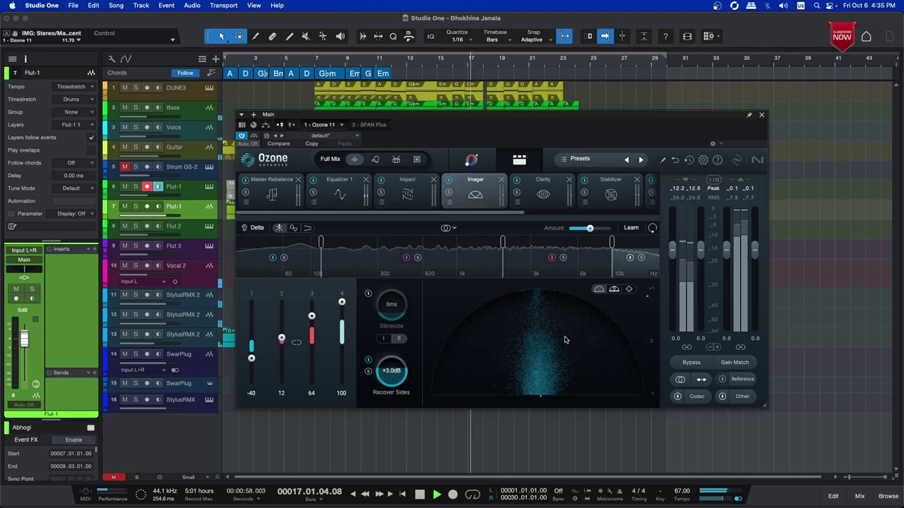
pyautogui.press('space')
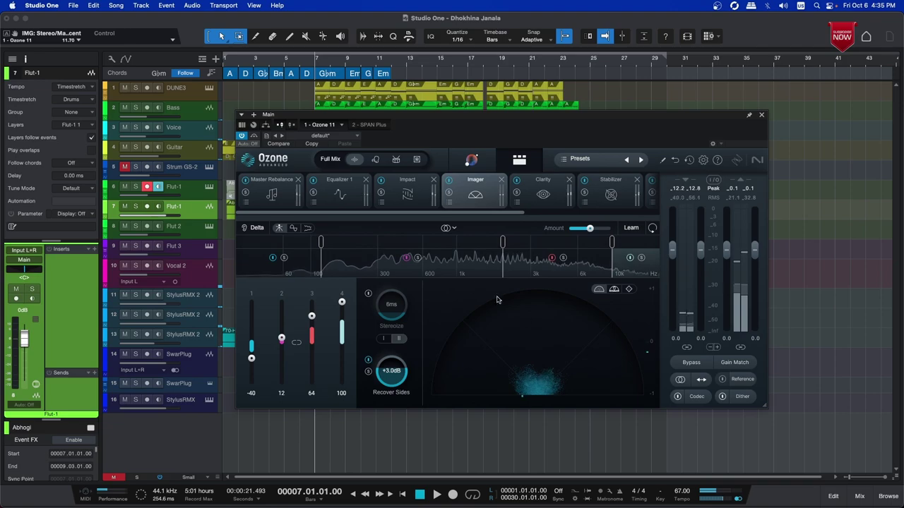